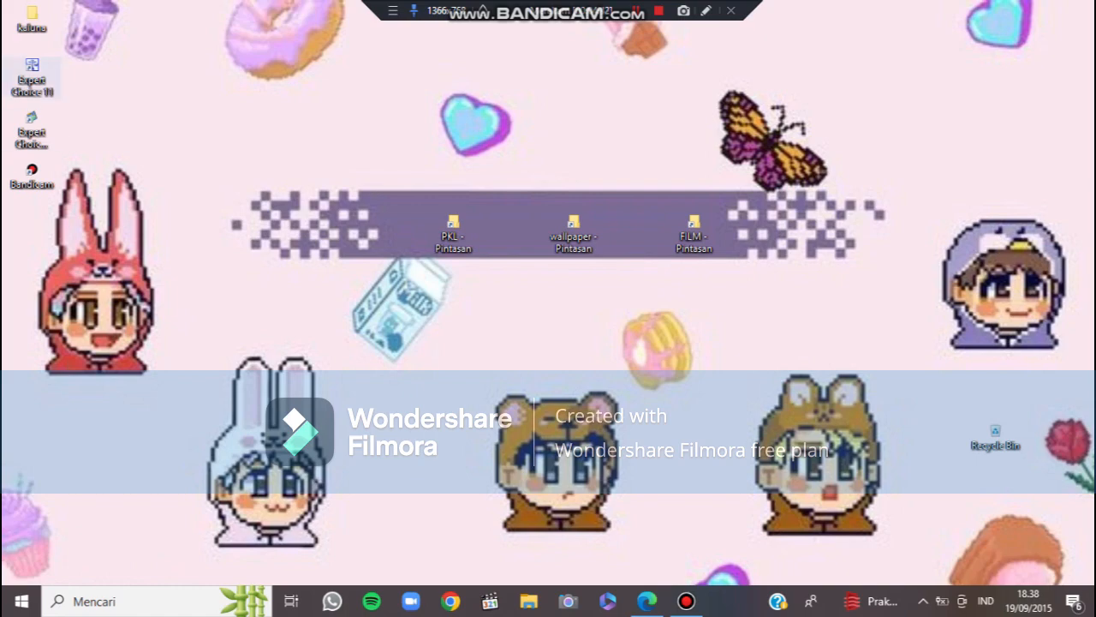
- Launch Expert Choice 11 from the desktop and dismiss its welcome dialog
{"action": "left_click", "coordinate": [32, 77]}
{"action": "double_click", "coordinate": [31, 77]}
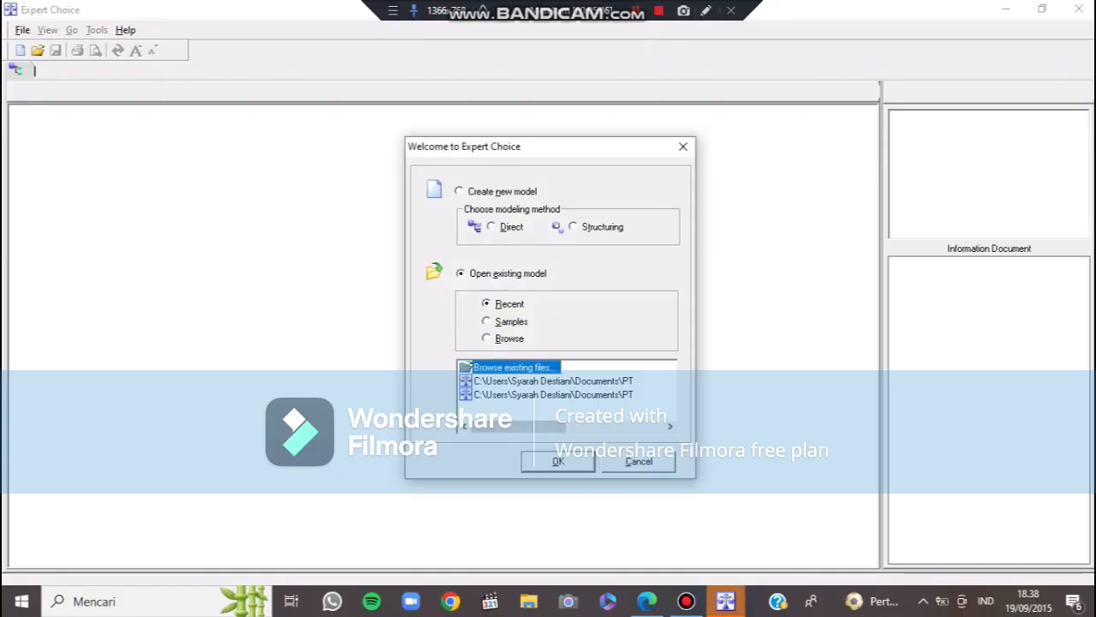
{"action": "left_click", "coordinate": [639, 462]}
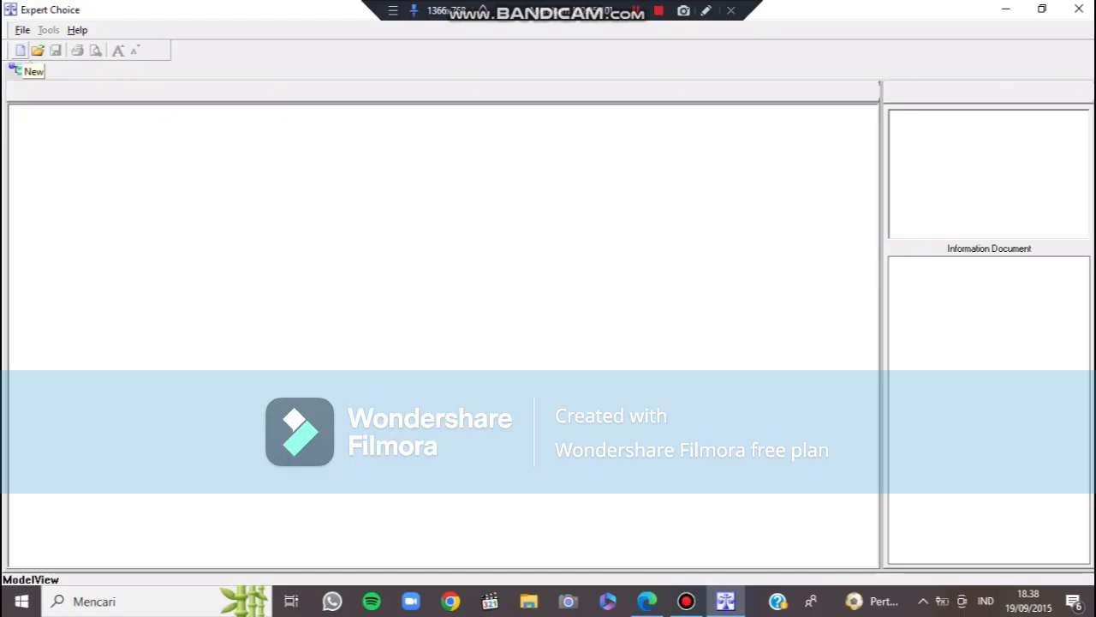
- Create a new model file named "Menentukan kegiatan terbaik untuk anak muda" in the PT. SKN folder
{"action": "left_click", "coordinate": [21, 51]}
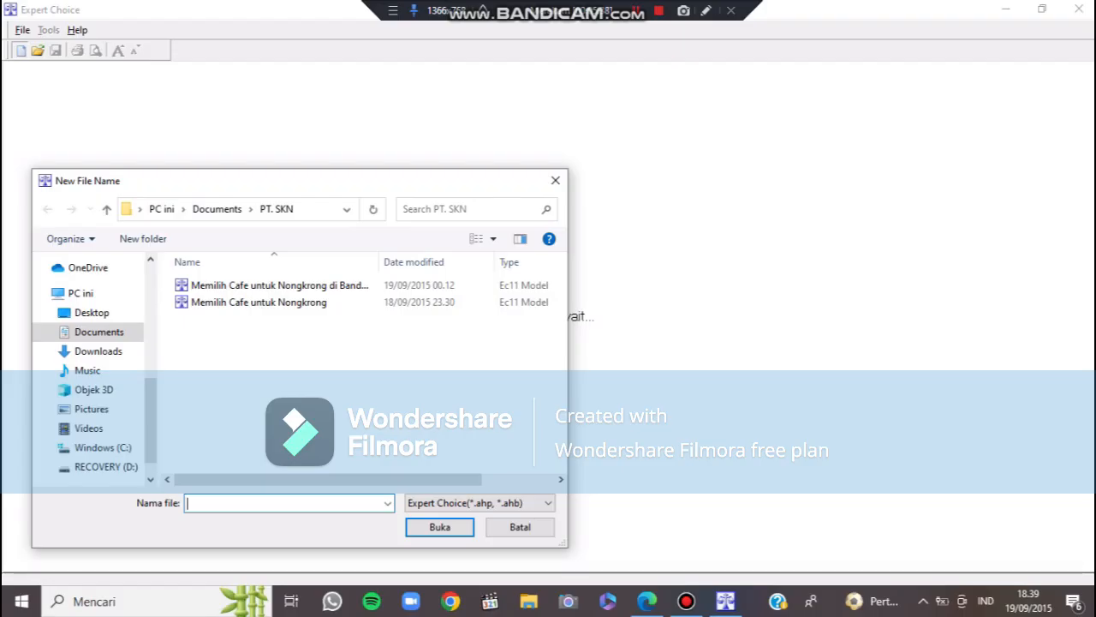
{"action": "type", "text": "Menentukan keg"}
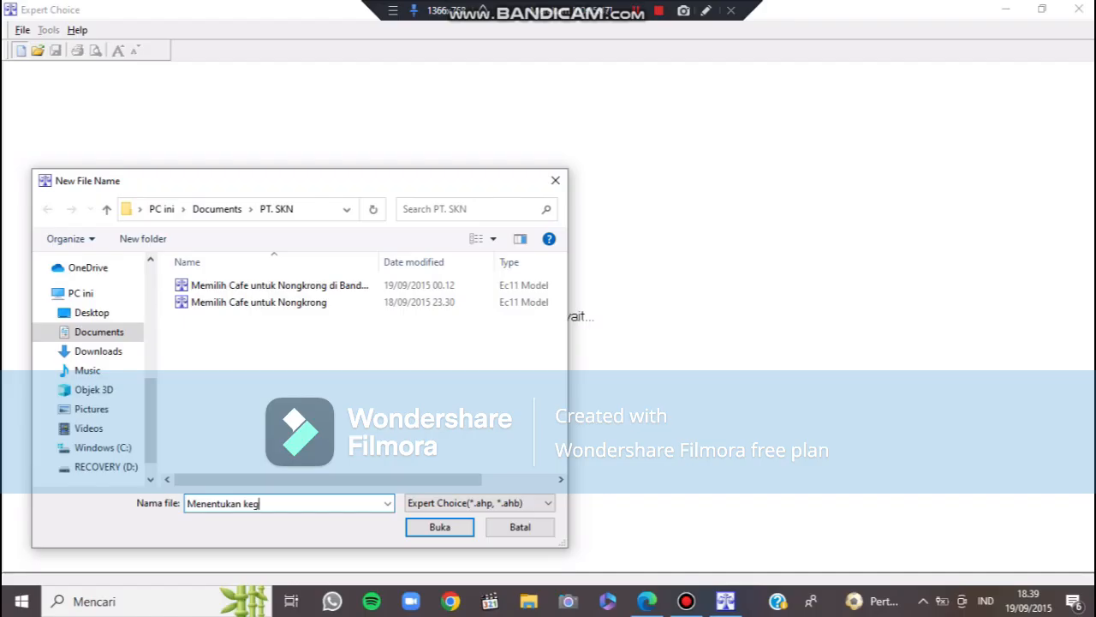
{"action": "type", "text": "iatan terbaik"}
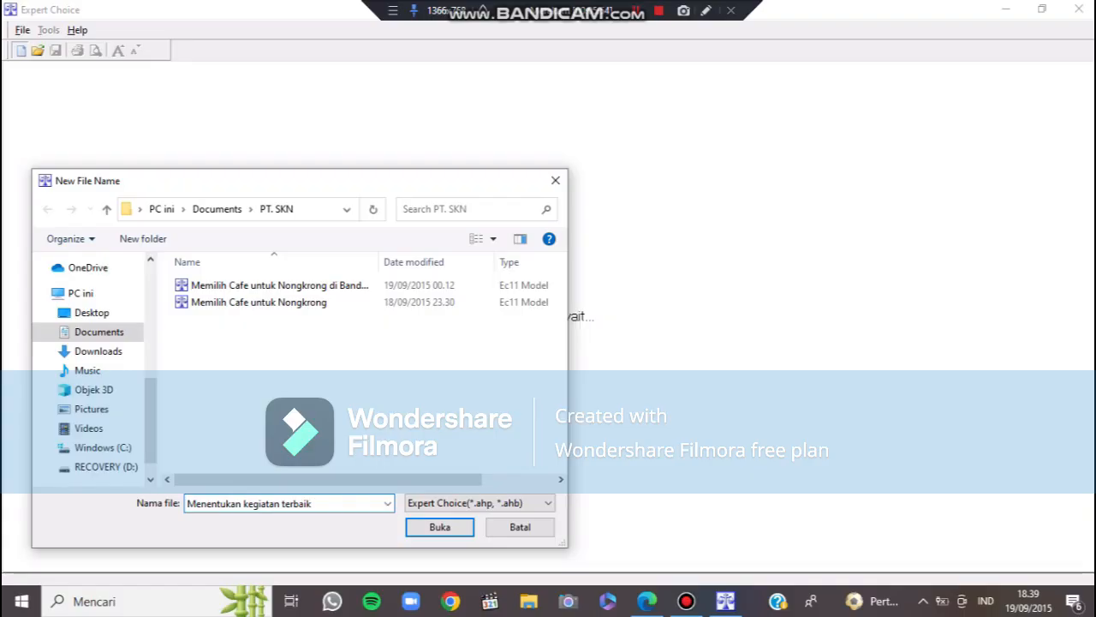
{"action": "type", "text": " untuk anak muda"}
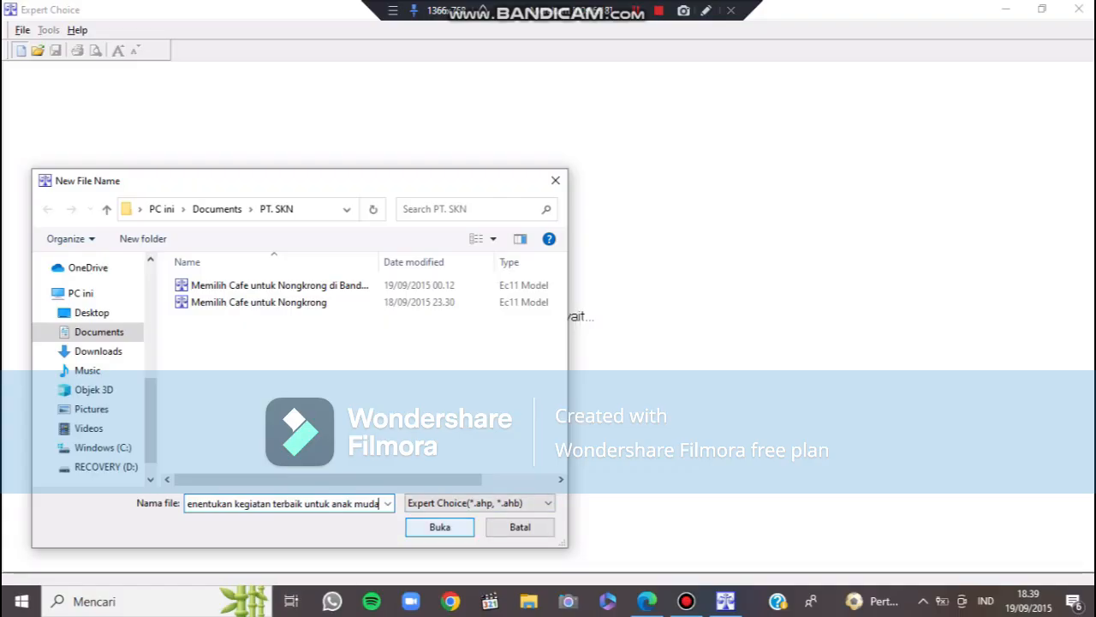
{"action": "key", "text": "Return"}
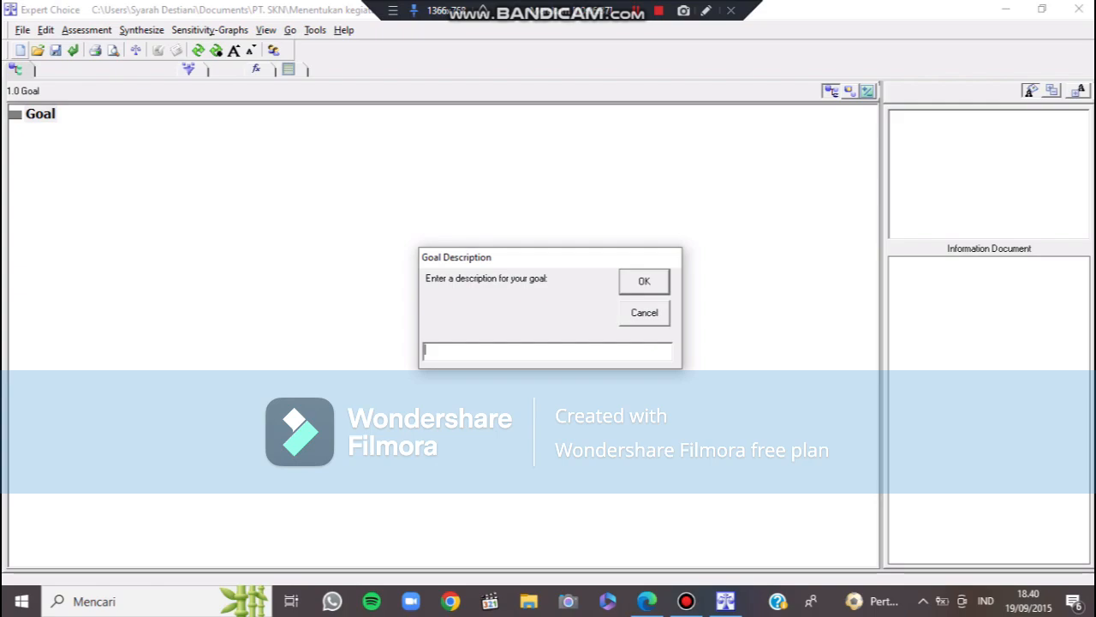
- Set the goal description to "Menentukan Kegiatan Terbaik untuk Anak Muda"
{"action": "type", "text": "Menentukan Ke"}
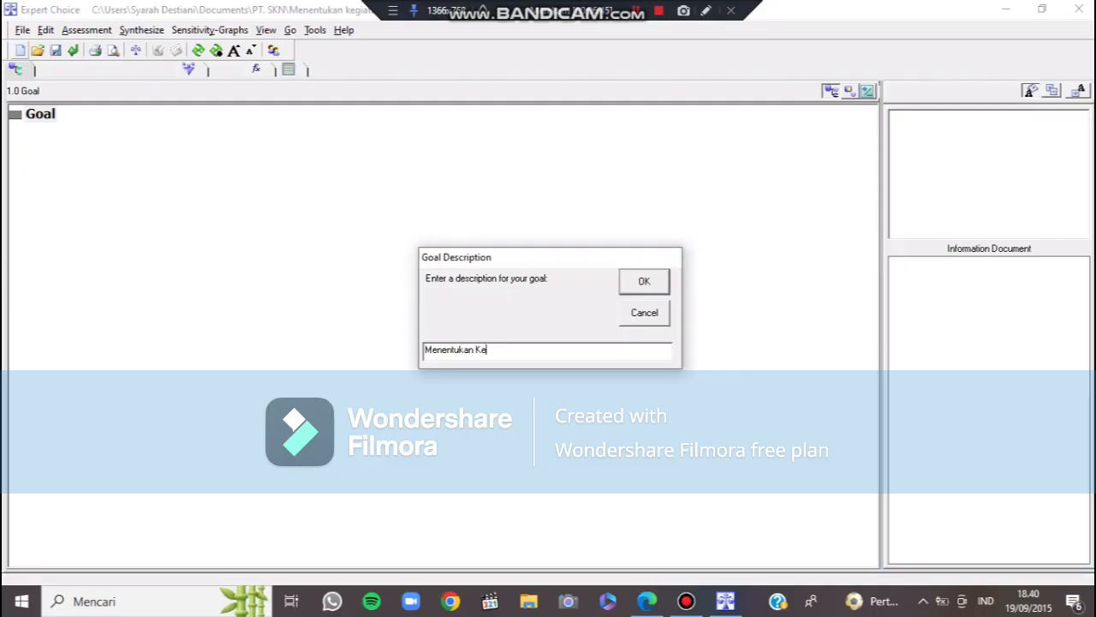
{"action": "type", "text": "giatan Terbaik untuk Anak Muda"}
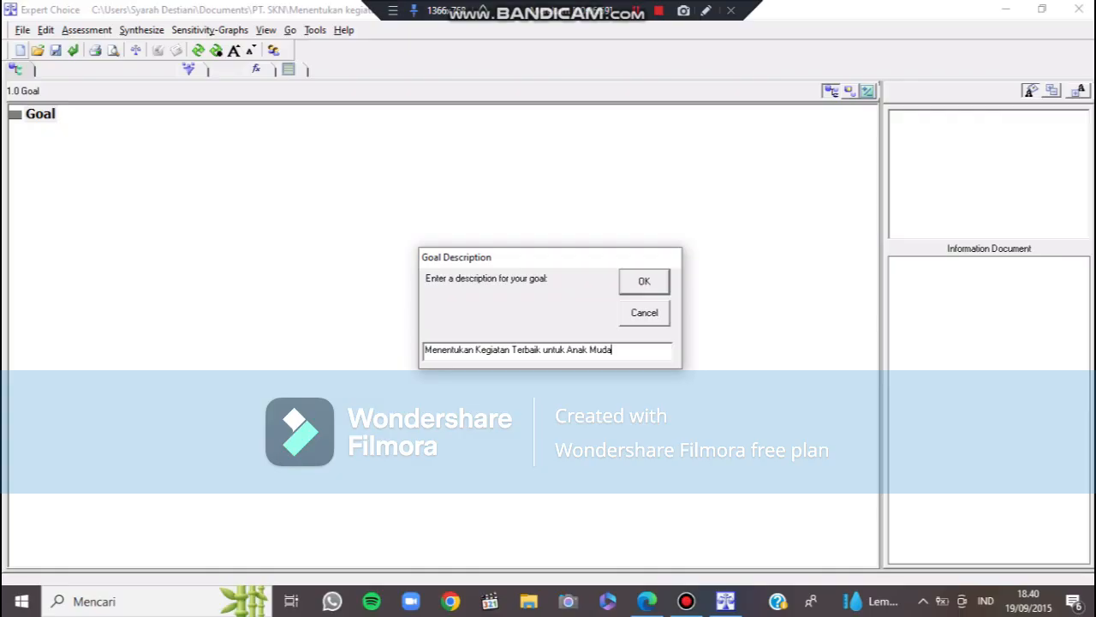
{"action": "left_click", "coordinate": [644, 282]}
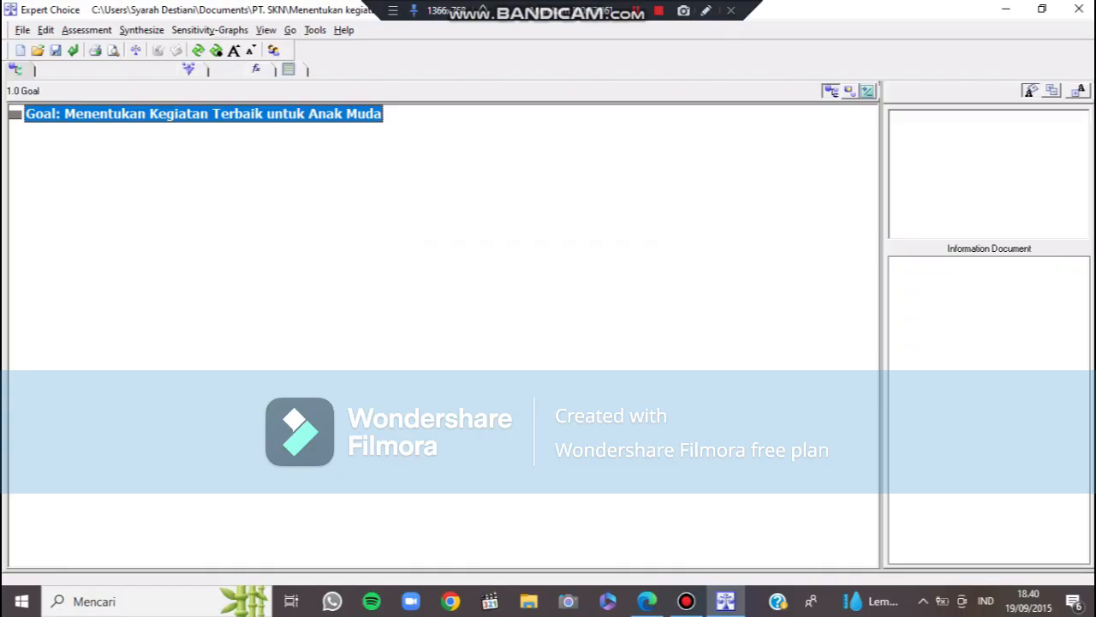
- Edit the goal node so its description ends with "Anak Muda 2025"
{"action": "right_click", "coordinate": [152, 115]}
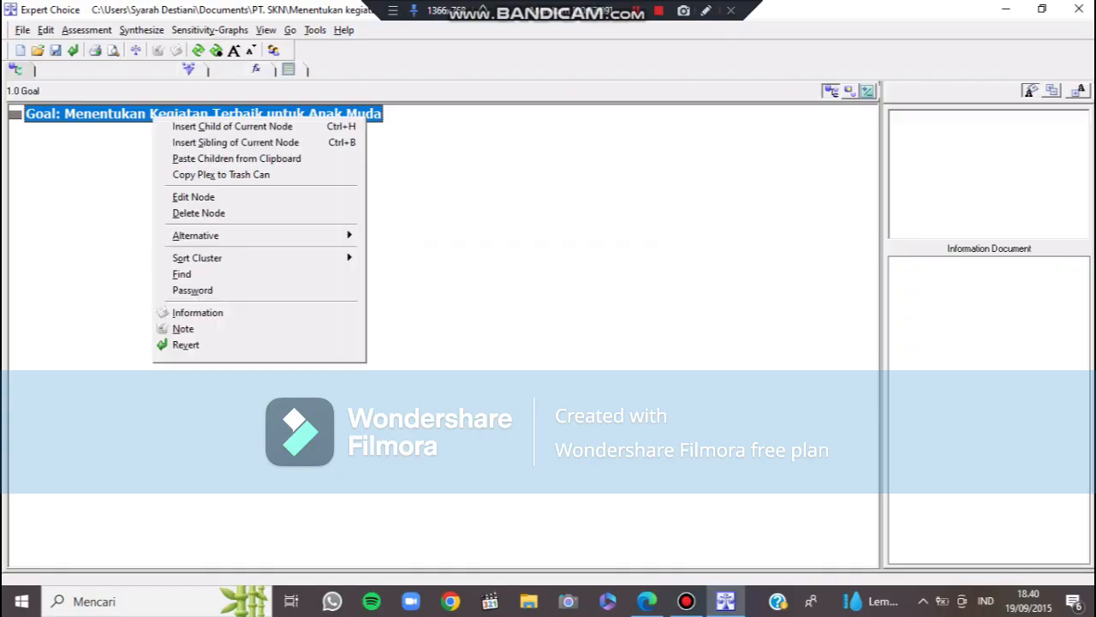
{"action": "key", "text": "Return"}
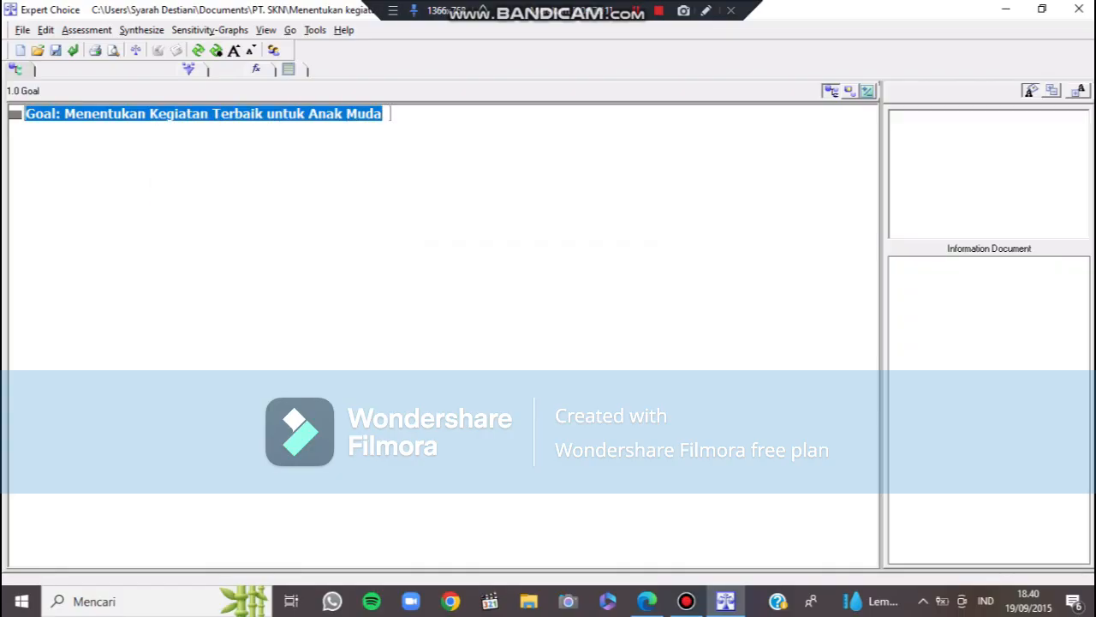
{"action": "key", "text": "End"}
{"action": "key", "text": "BackSpace"}
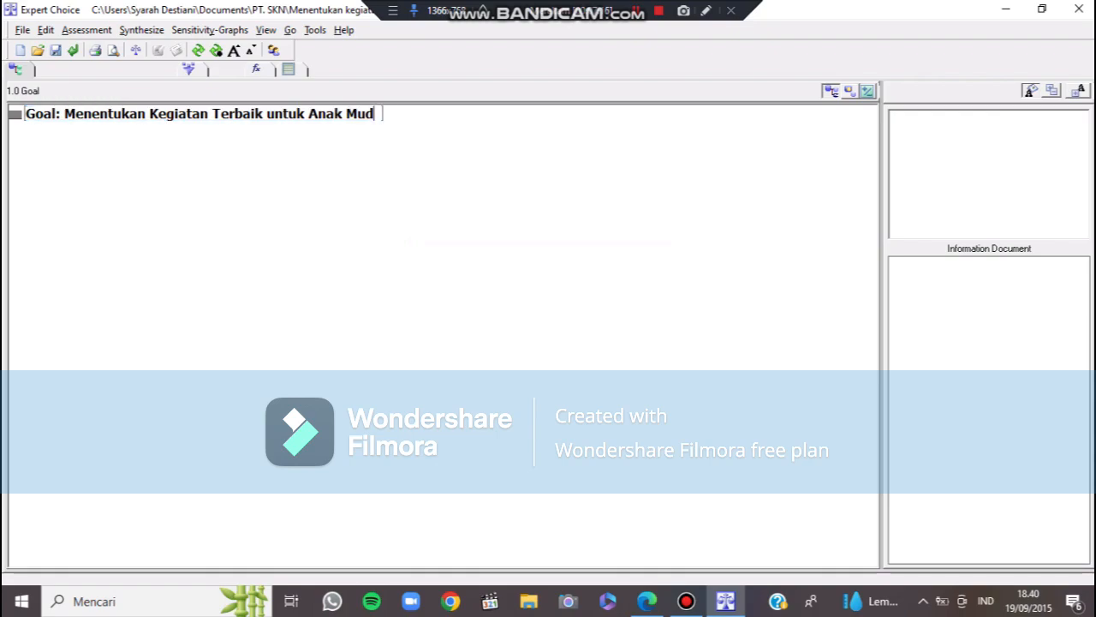
{"action": "type", "text": "a 2025"}
{"action": "key", "text": "Return"}
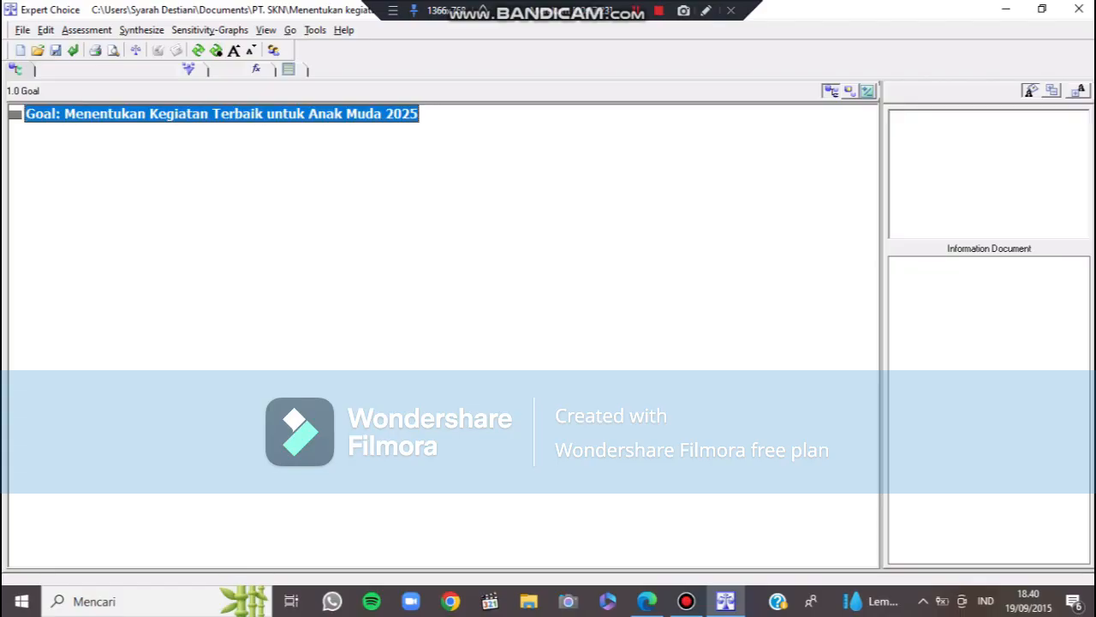
- Edit the goal node again and remove 2025 from the end of its description
{"action": "right_click", "coordinate": [383, 116]}
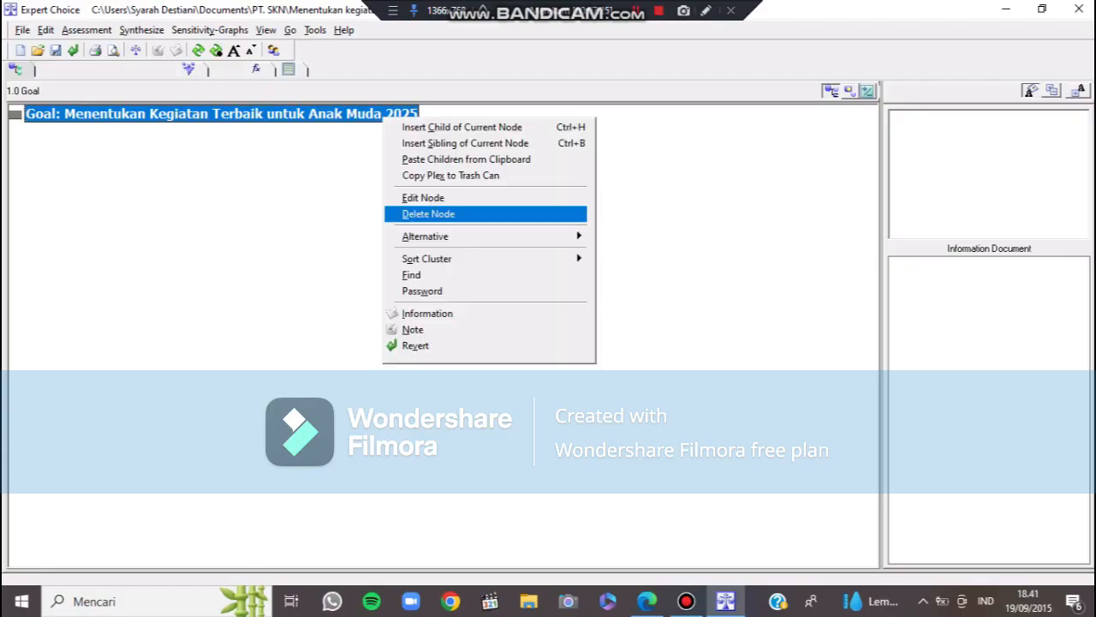
{"action": "left_click", "coordinate": [423, 197]}
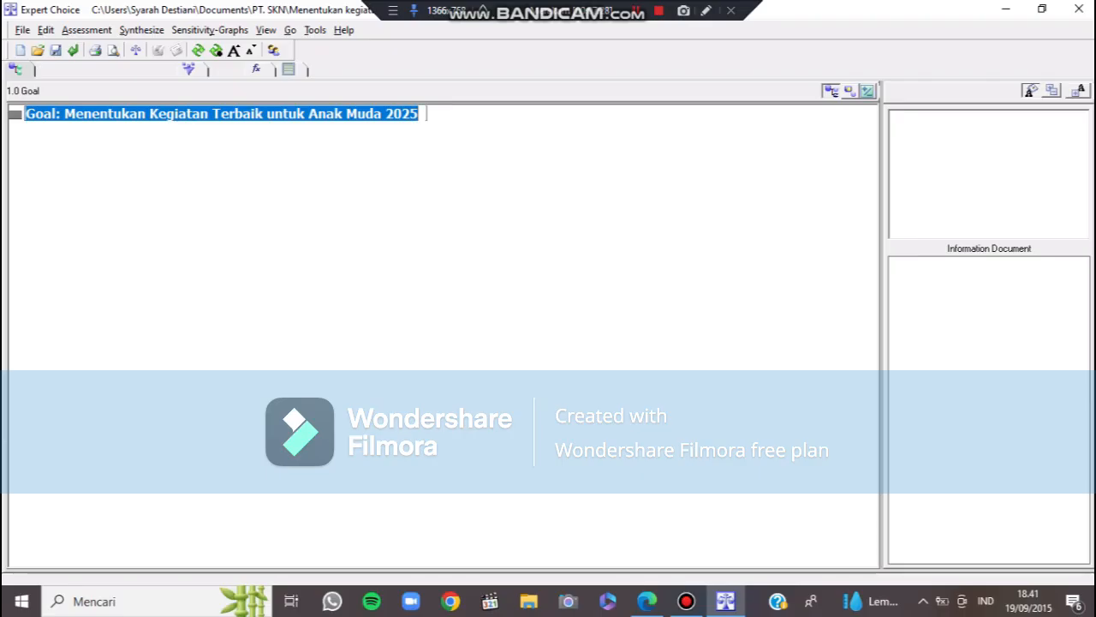
{"action": "double_click", "coordinate": [417, 114]}
{"action": "left_click", "coordinate": [416, 114]}
{"action": "key", "text": "BackSpace"}
{"action": "key", "text": "BackSpace"}
{"action": "key", "text": "BackSpace"}
{"action": "key", "text": "BackSpace"}
{"action": "key", "text": "BackSpace"}
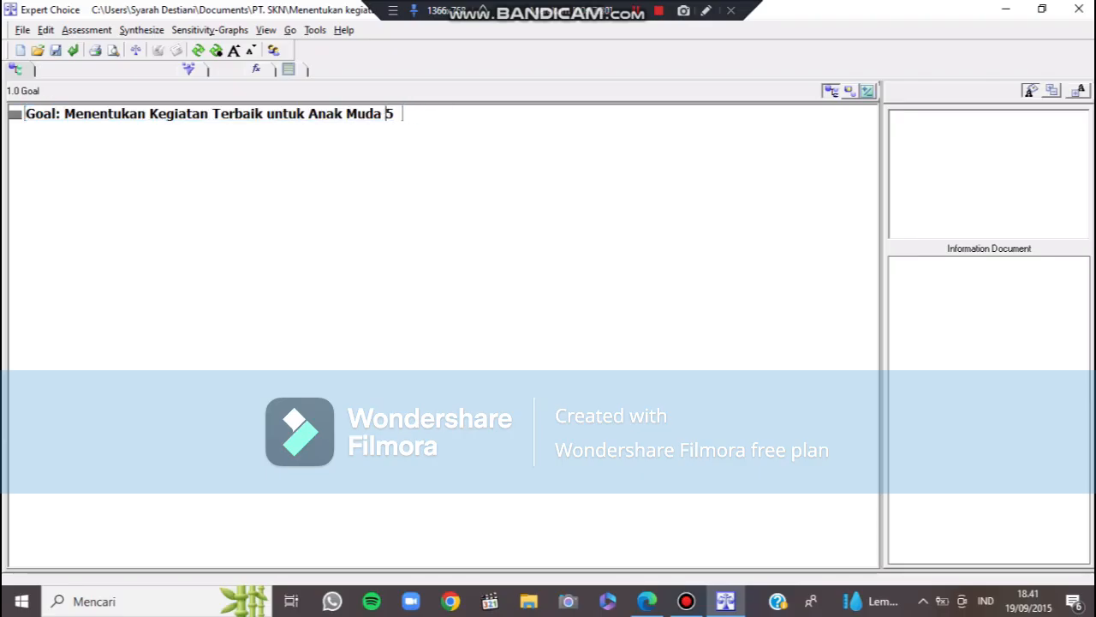
{"action": "key", "text": "Return"}
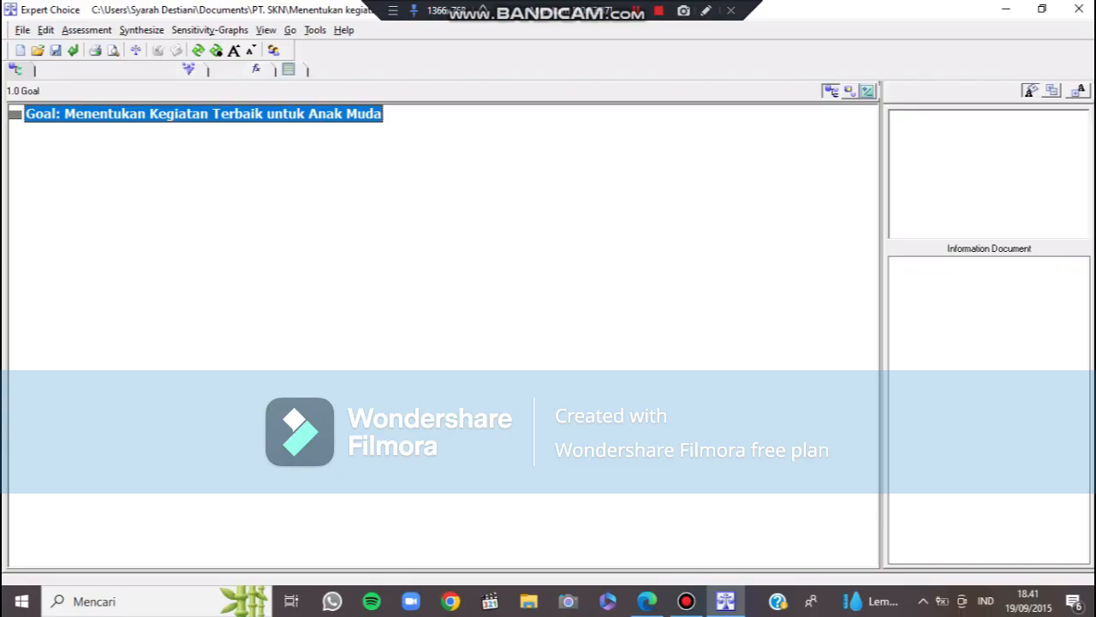
- Insert a first child criterion named "Biaya" under the goal node
{"action": "right_click", "coordinate": [346, 117]}
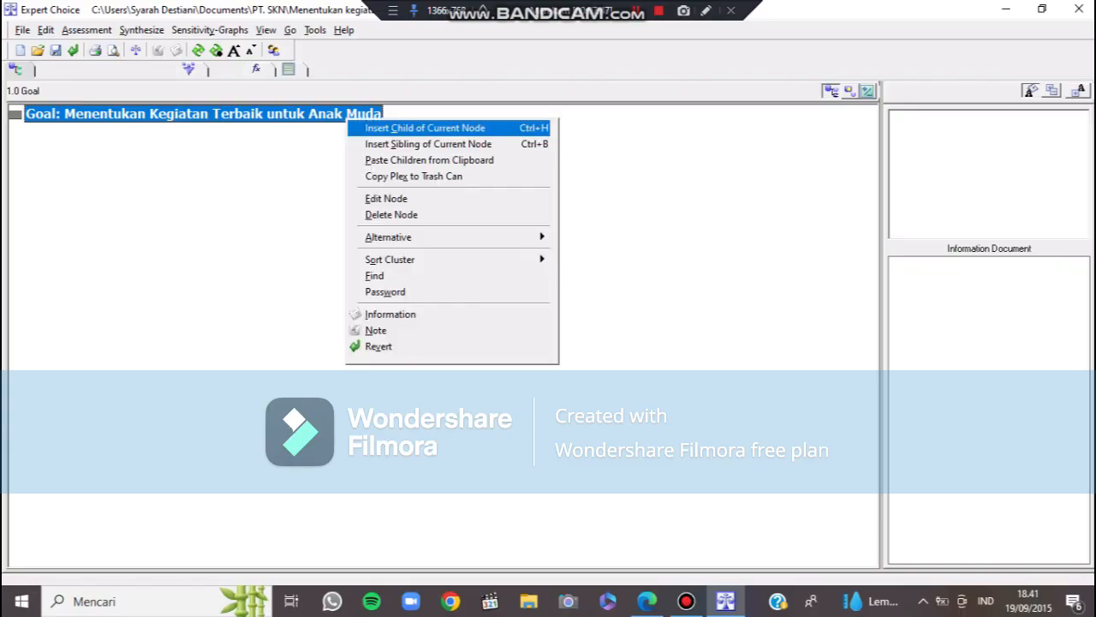
{"action": "left_click", "coordinate": [425, 129]}
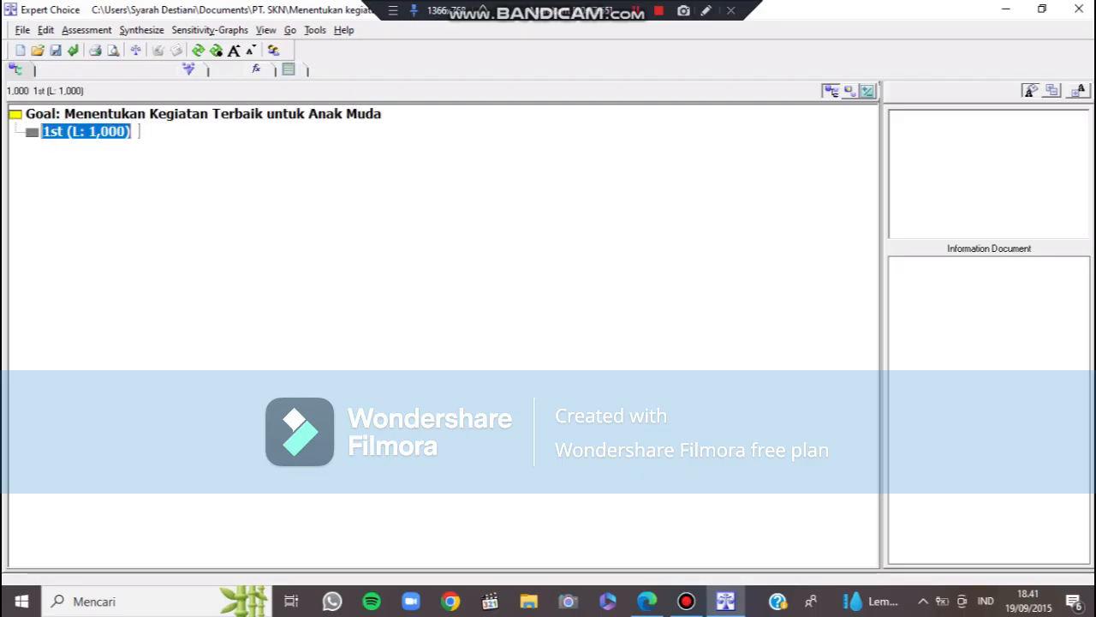
{"action": "type", "text": "Biay"}
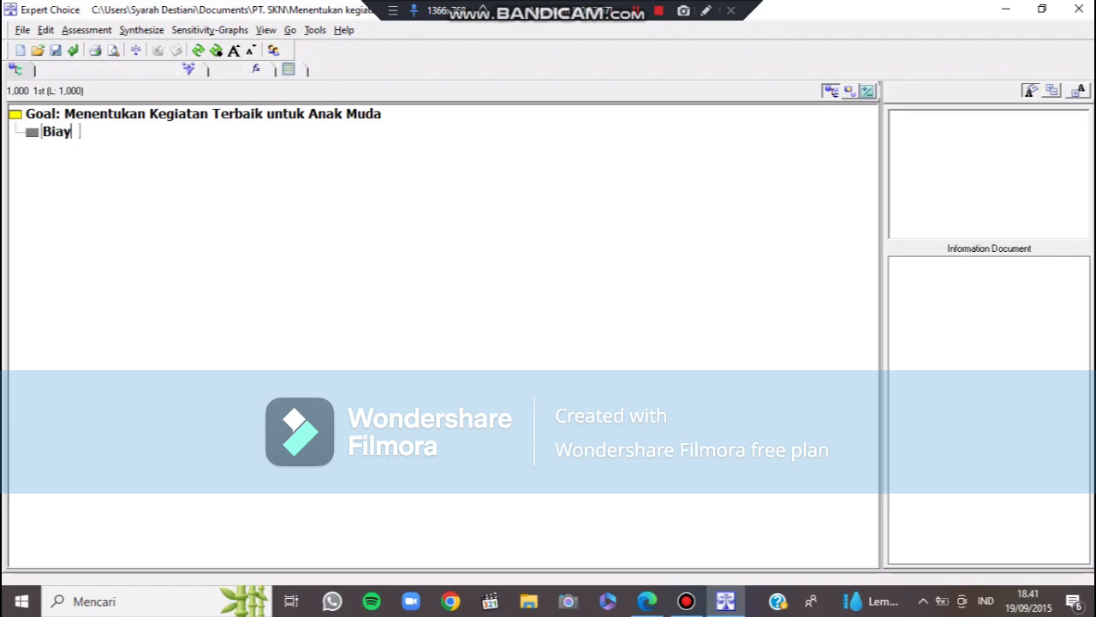
{"action": "type", "text": "a"}
{"action": "key", "text": "Return"}
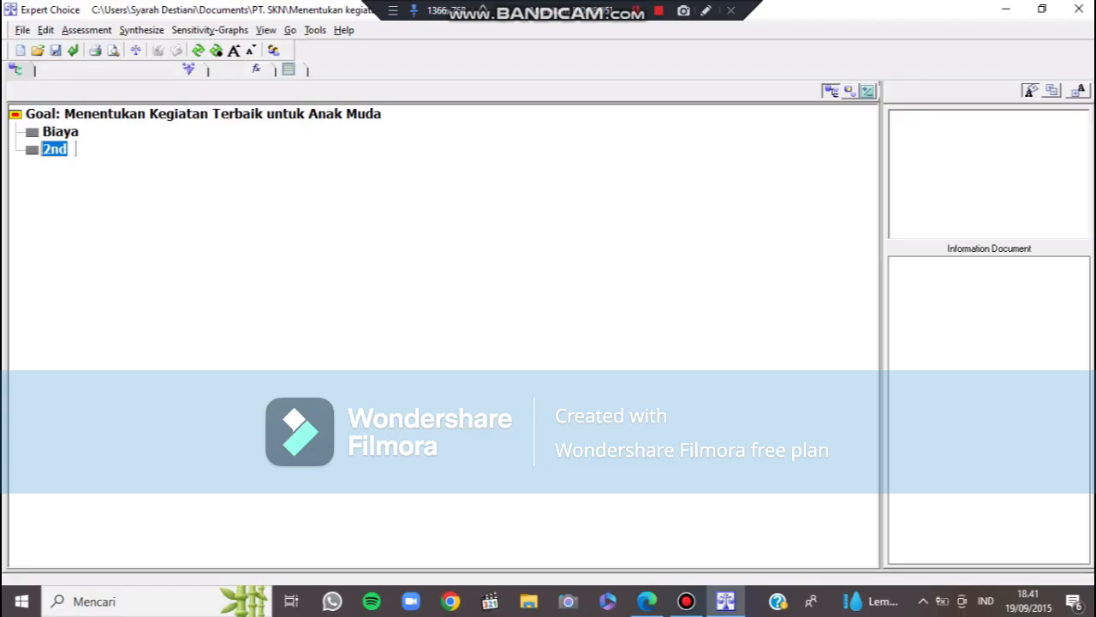
- Name the second criterion under the goal "Manfaat Jangka Panjang"
{"action": "type", "text": "Manfaay"}
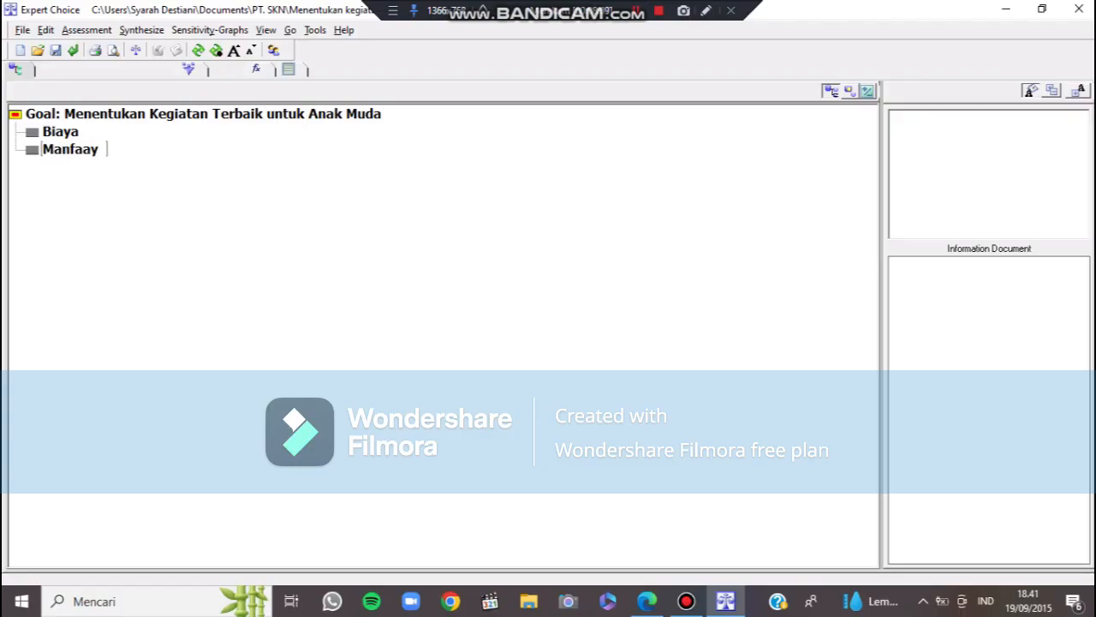
{"action": "key", "text": "BackSpace"}
{"action": "type", "text": "t J"}
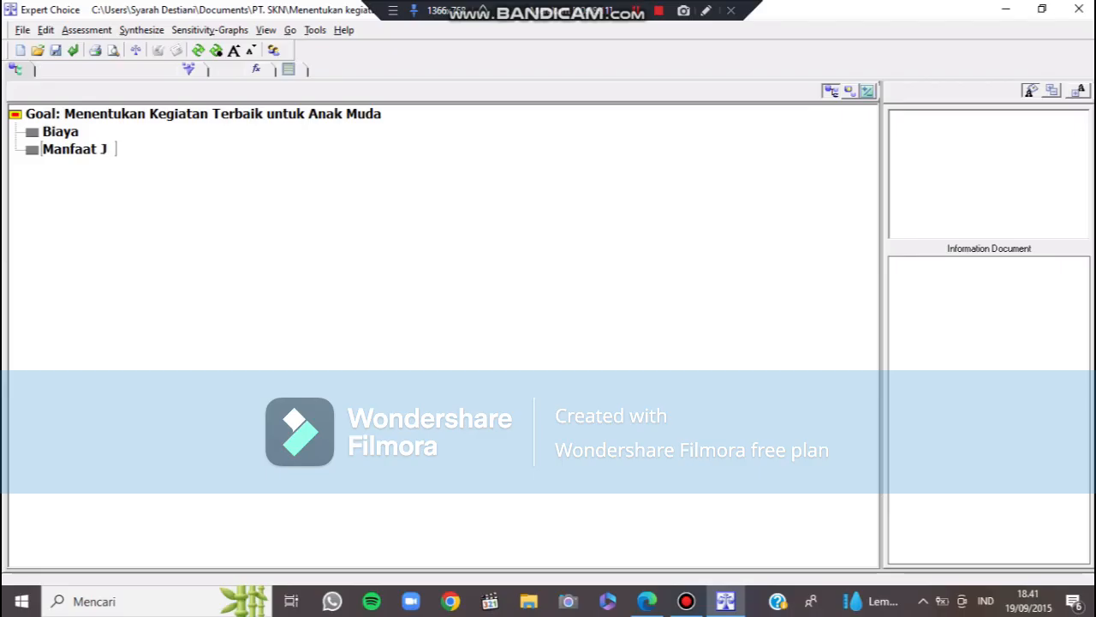
{"action": "type", "text": "angka Panjang"}
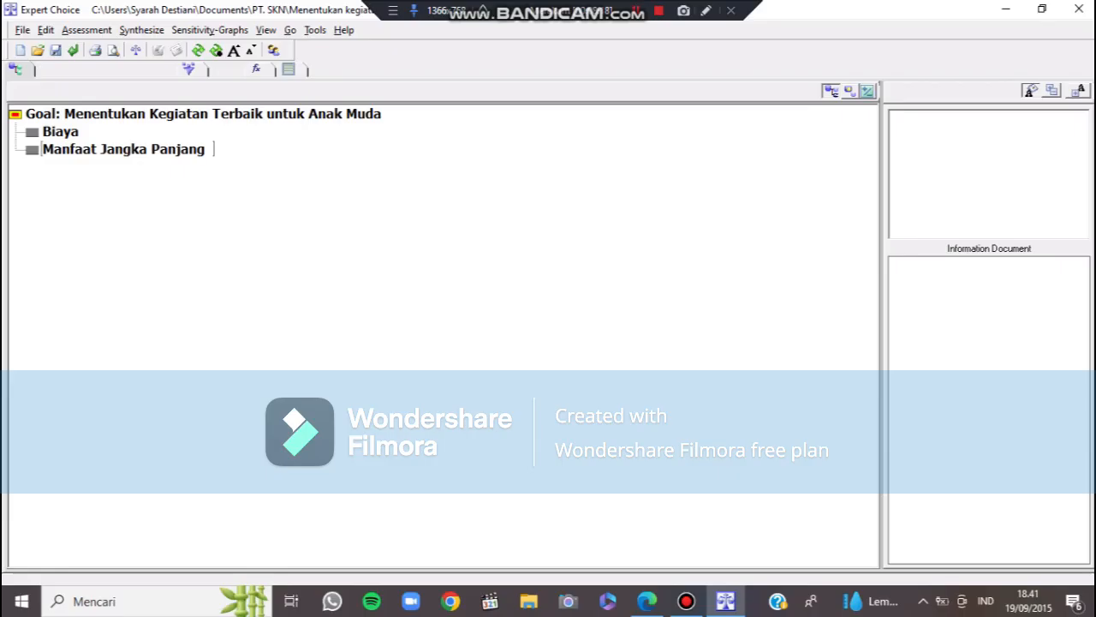
{"action": "key", "text": "Return"}
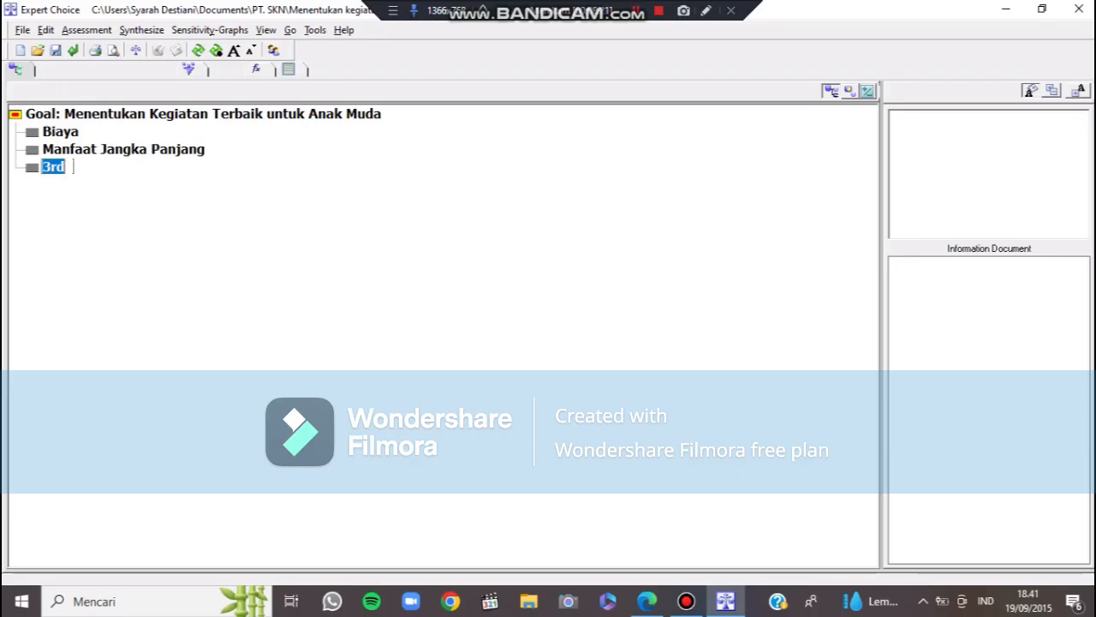
- Add "Kesenangan" and "Waktu" as the third and fourth criteria under the goal
{"action": "type", "text": "Kesenangan"}
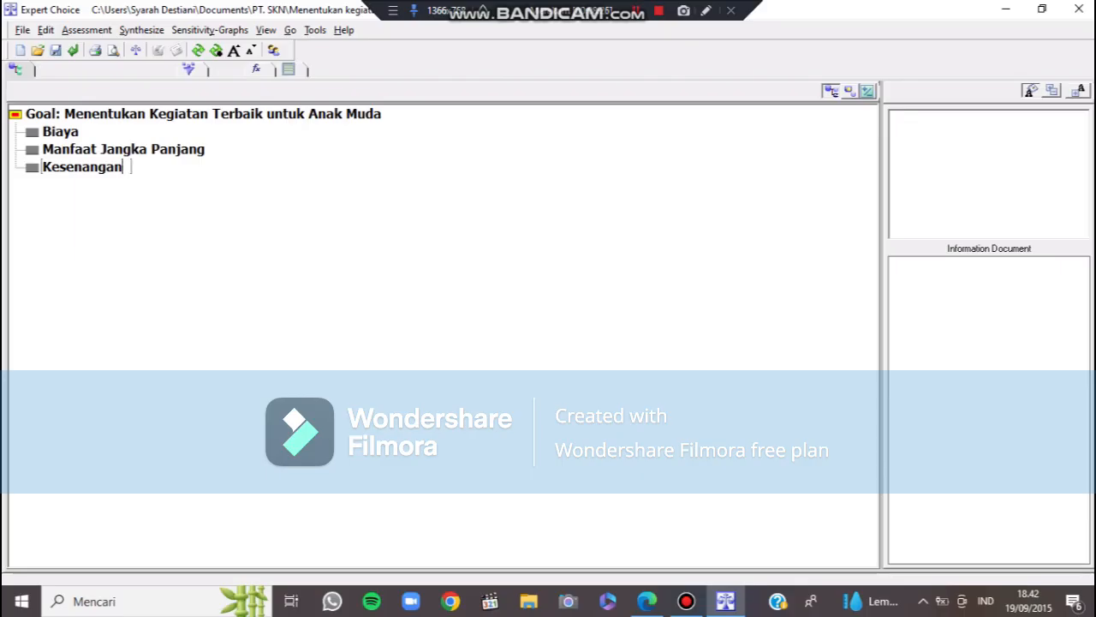
{"action": "key", "text": "Return"}
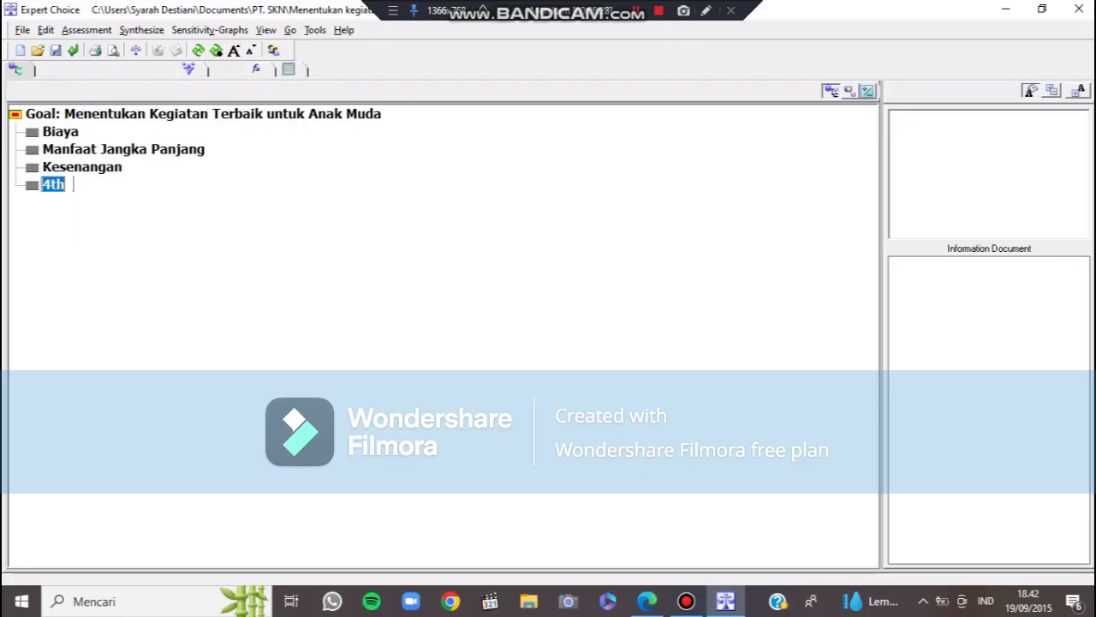
{"action": "type", "text": "Waktu"}
{"action": "key", "text": "Return"}
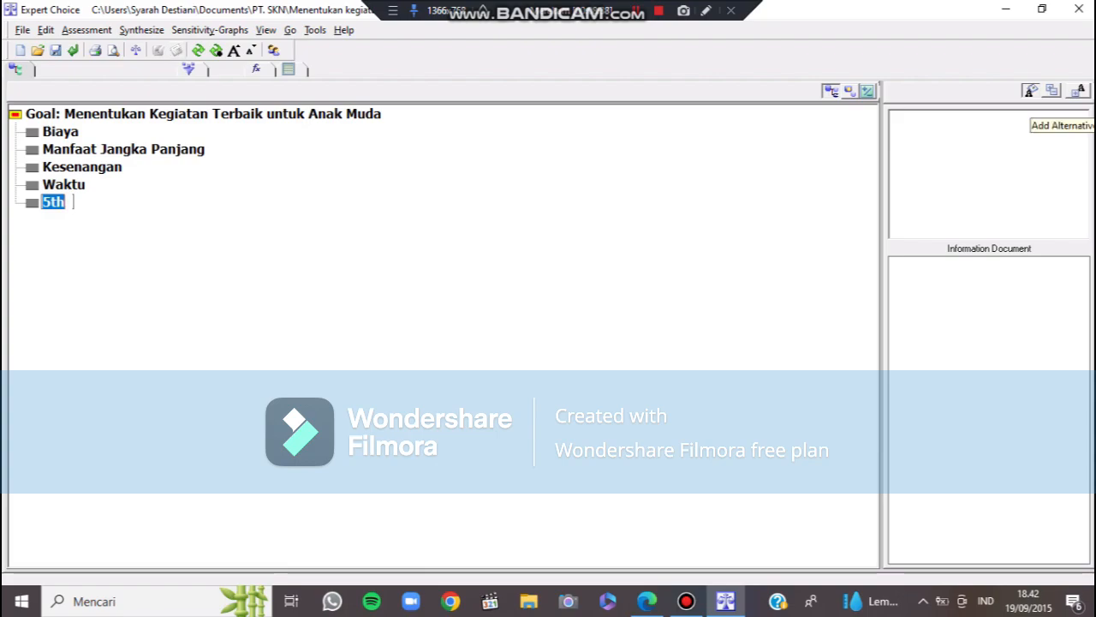
- Leave the empty fifth criterion unnamed and add an alternative named "Olahraga"
{"action": "left_click", "coordinate": [1079, 91]}
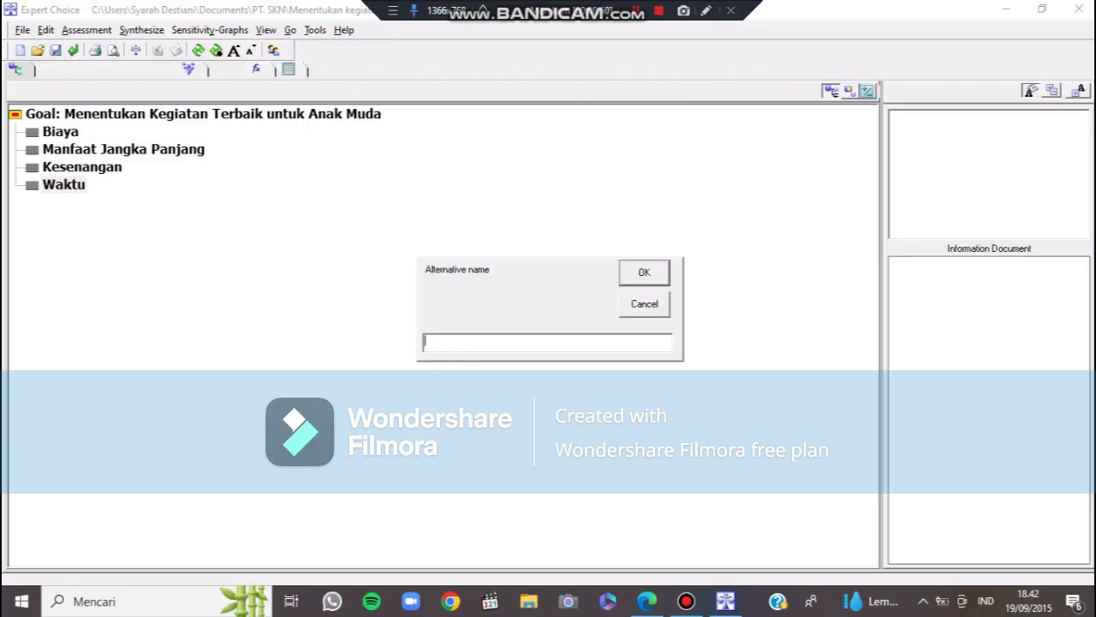
{"action": "type", "text": "0"}
{"action": "type", "text": "lahraga"}
{"action": "key", "text": "Return"}
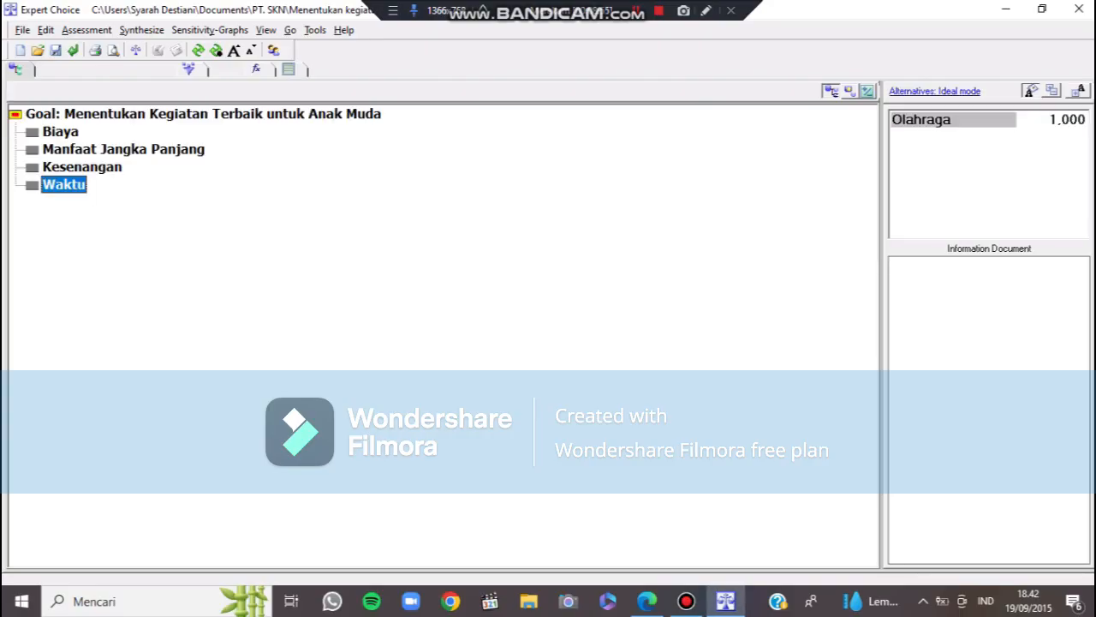
- Add a second alternative named "Belajar Skill Baru"
{"action": "left_click", "coordinate": [1031, 91]}
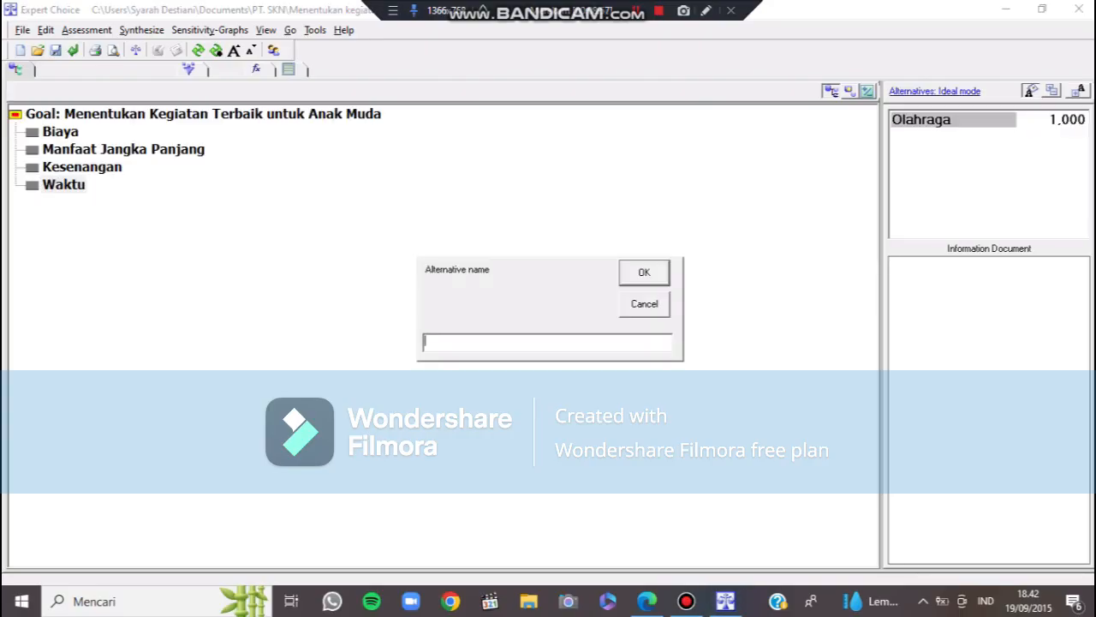
{"action": "type", "text": "Be"}
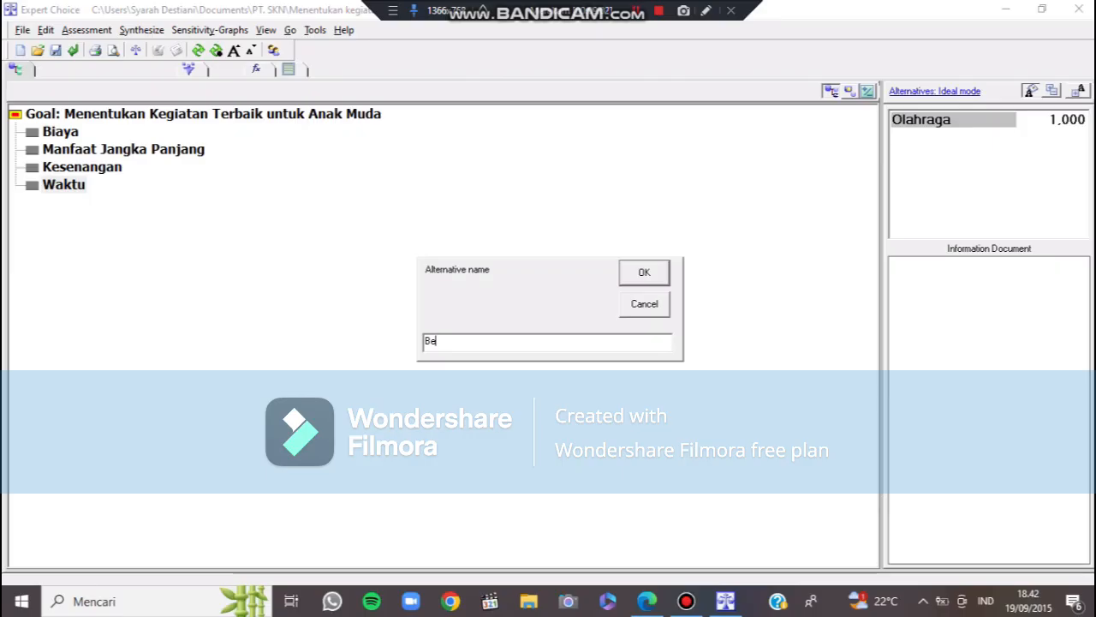
{"action": "type", "text": "lajar Skill Baru"}
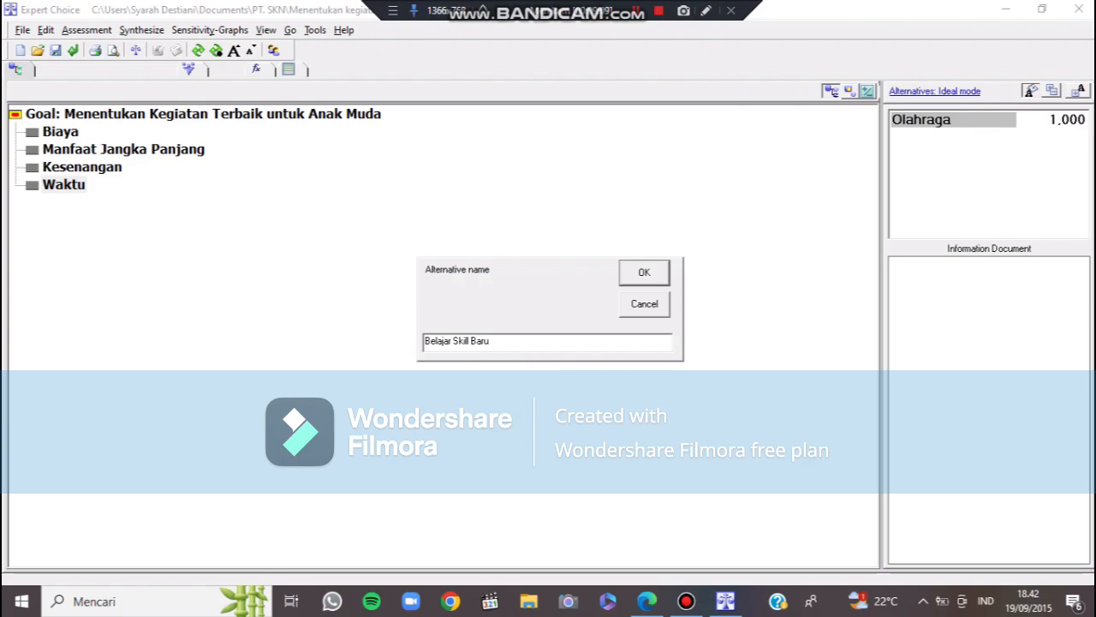
{"action": "key", "text": "Return"}
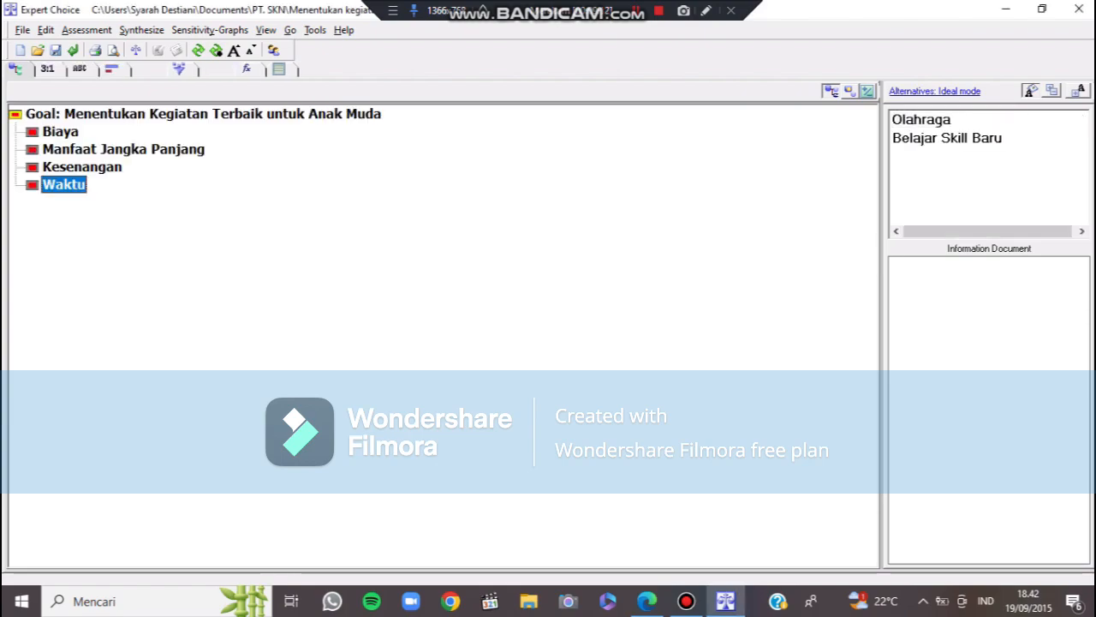
- Add a third alternative named "Nongkrong bersama Teman"
{"action": "left_click", "coordinate": [1079, 91]}
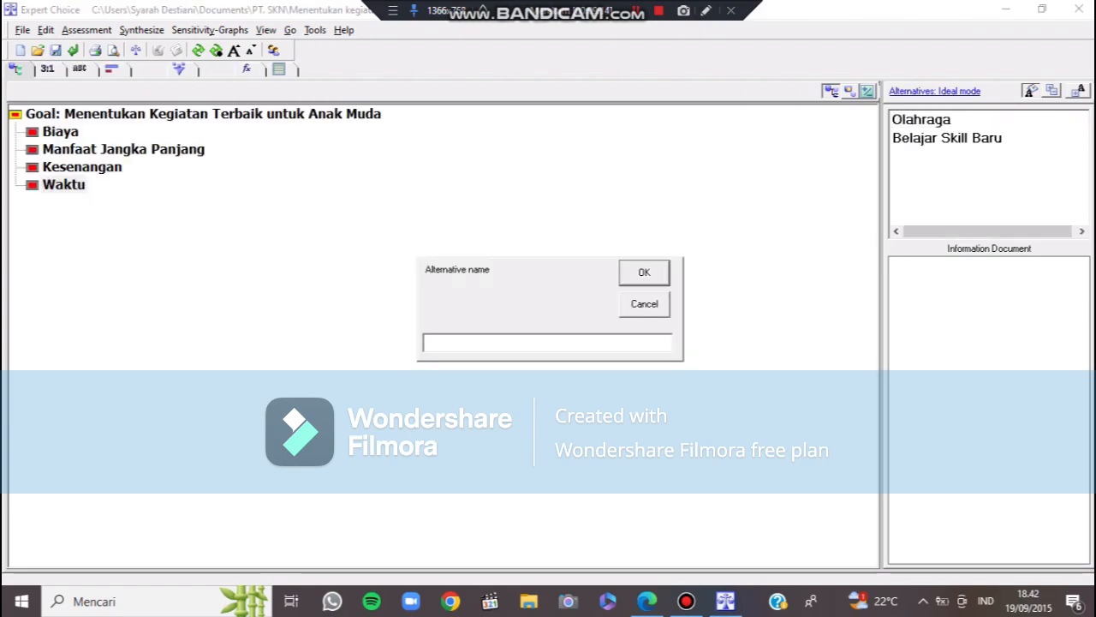
{"action": "type", "text": "Nongk"}
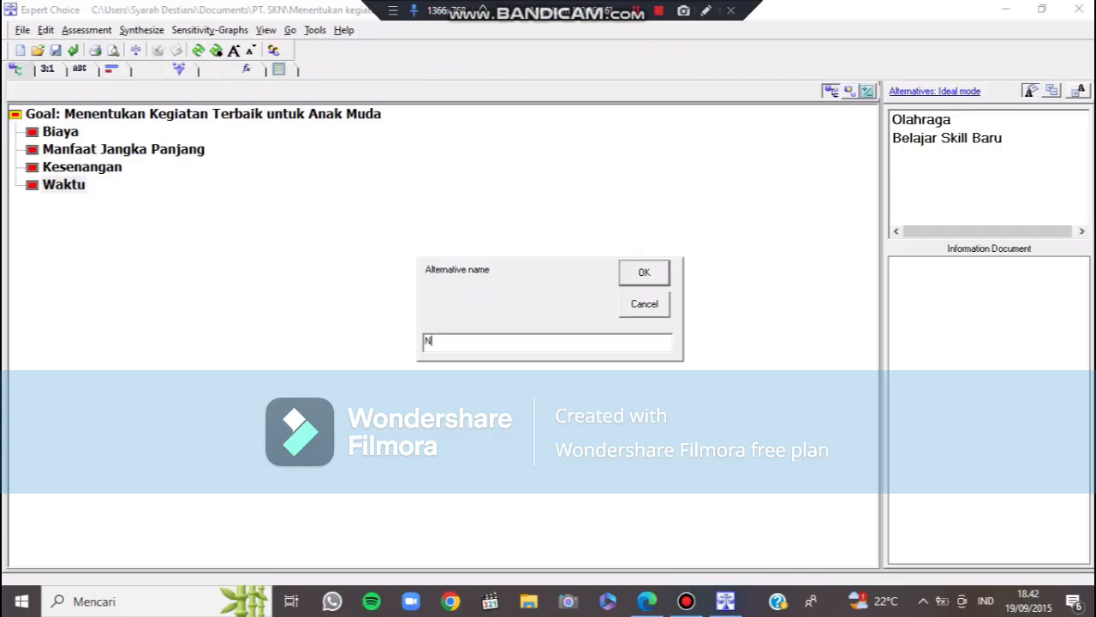
{"action": "type", "text": "rong bersama Teman"}
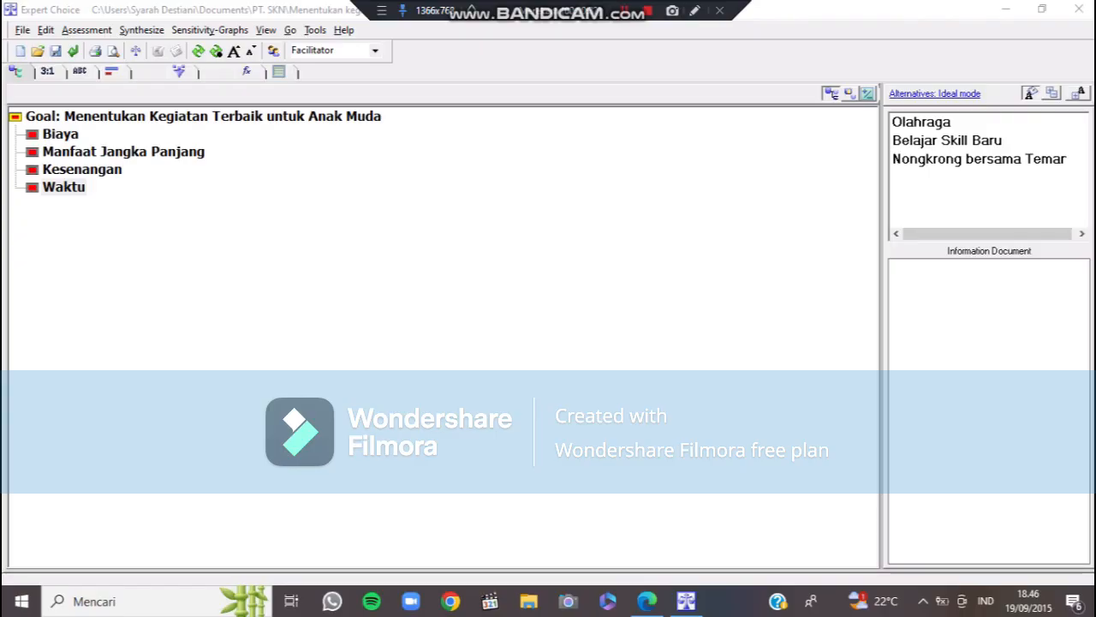
- Add 3 new participants to the model's participant list
{"action": "left_click", "coordinate": [274, 52]}
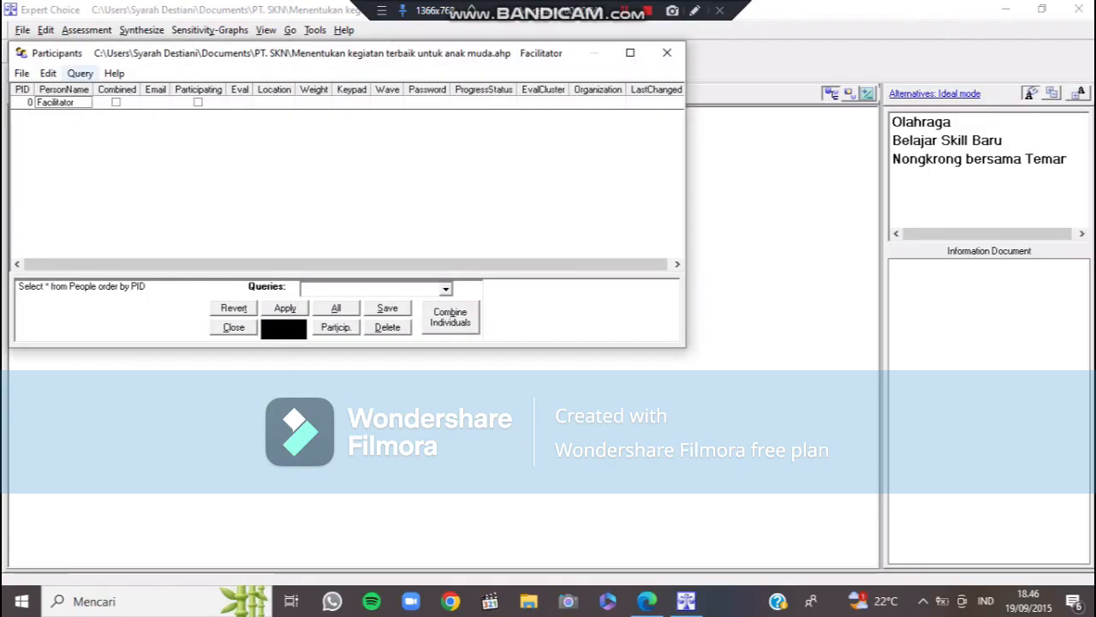
{"action": "left_click", "coordinate": [48, 73]}
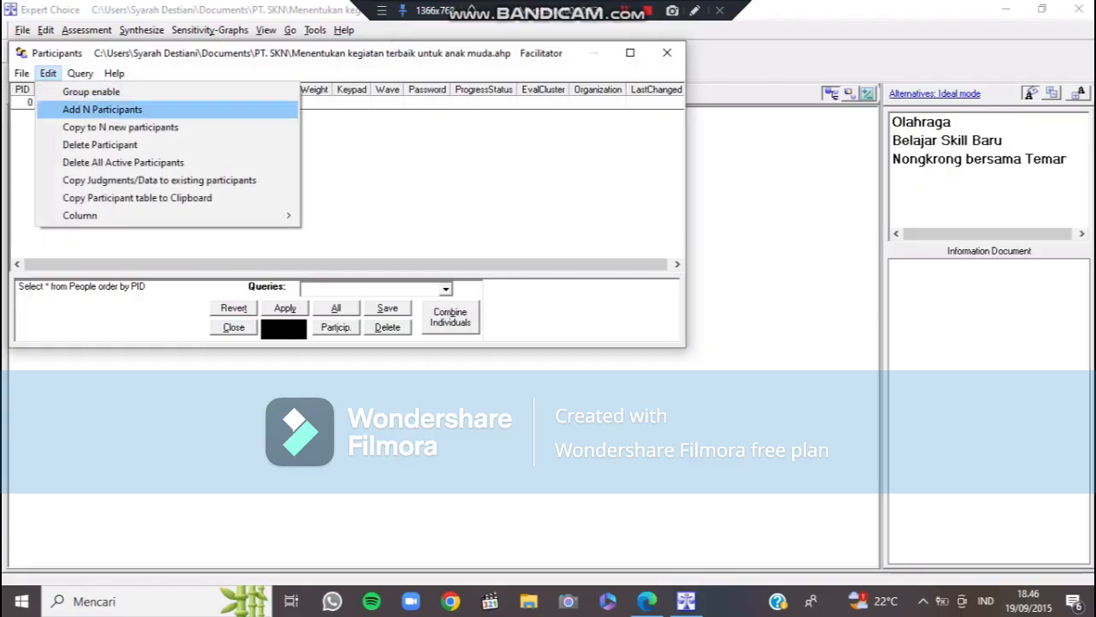
{"action": "left_click", "coordinate": [103, 109]}
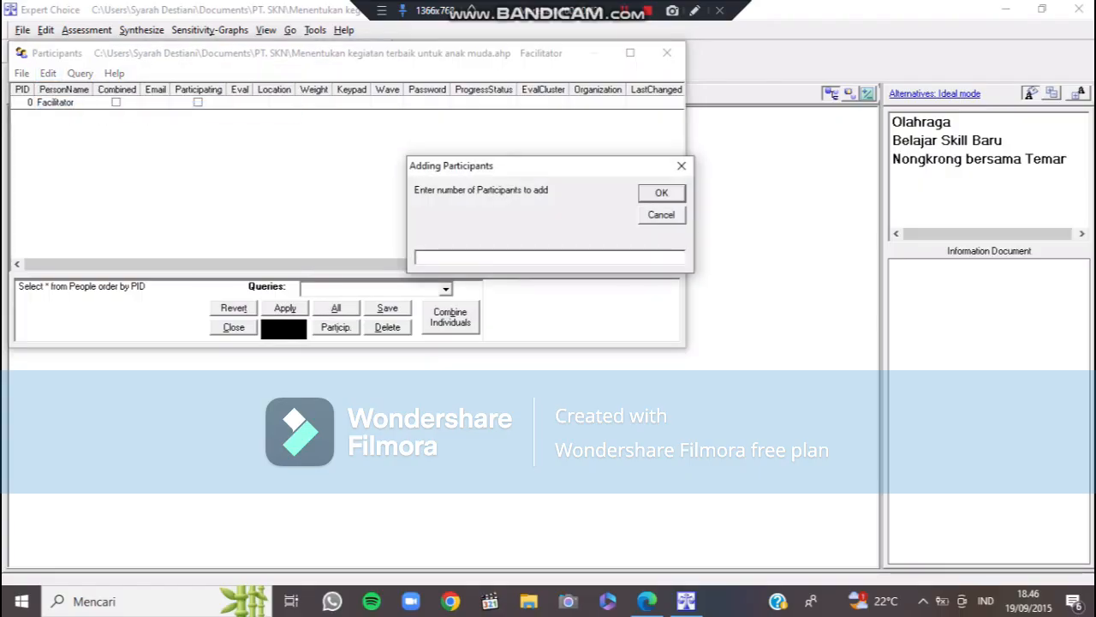
{"action": "type", "text": "3"}
{"action": "key", "text": "Return"}
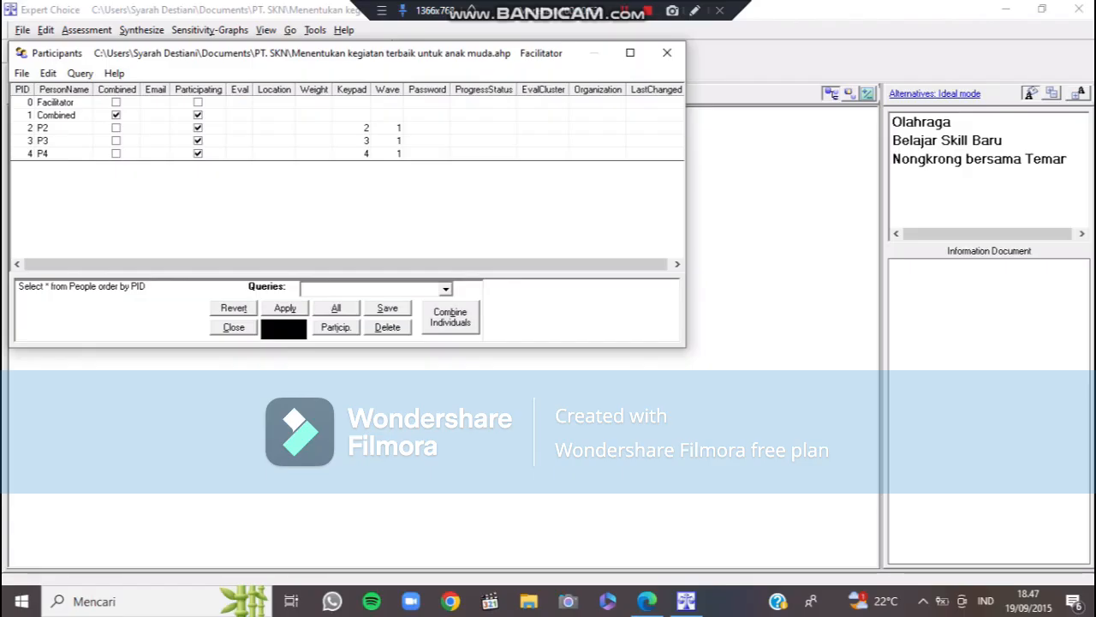
- Replace the default names P2, P3 and P4 of the three new participants with their first names
{"action": "left_click", "coordinate": [64, 128]}
{"action": "type", "text": "Andi"}
{"action": "left_click", "coordinate": [63, 141]}
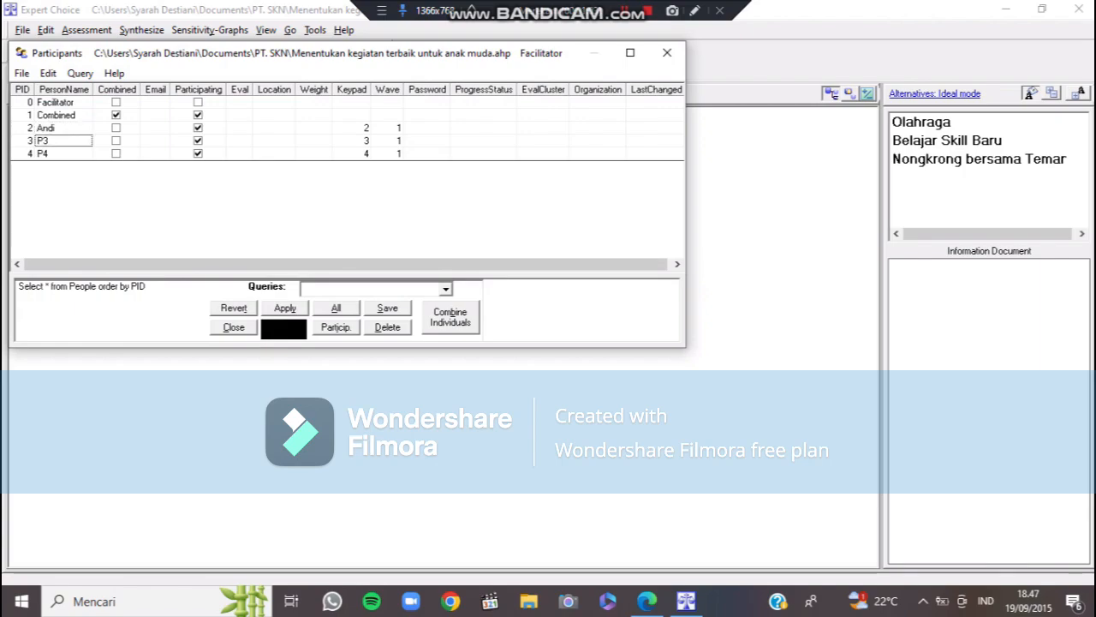
{"action": "type", "text": "Budi"}
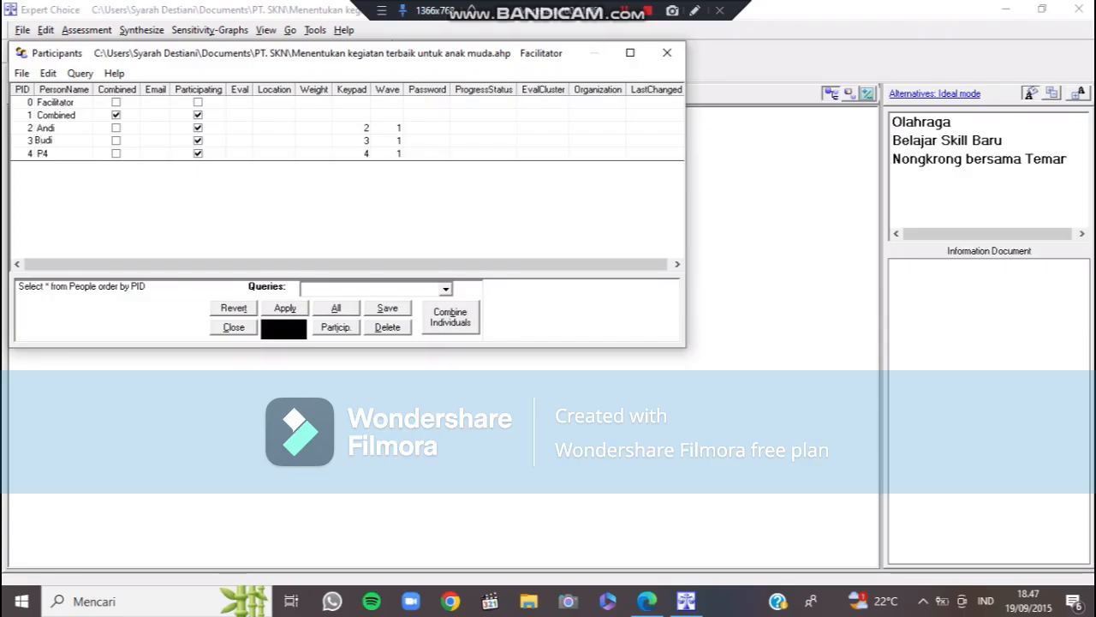
{"action": "left_click", "coordinate": [63, 153]}
{"action": "type", "text": "Citra"}
{"action": "left_click", "coordinate": [63, 127]}
{"action": "type", "text": "Andi"}
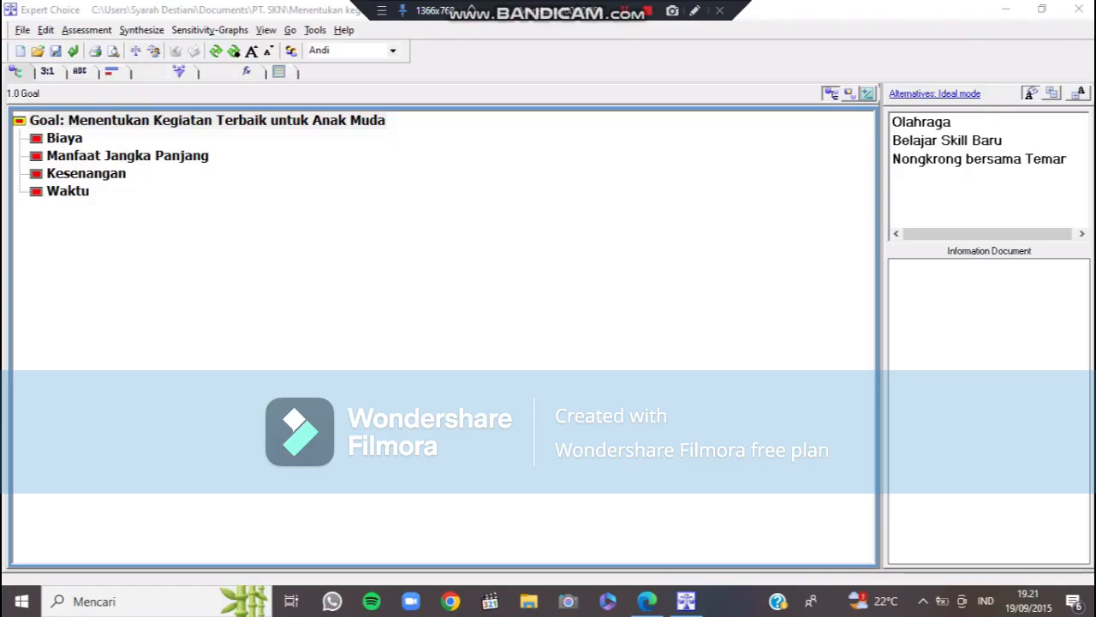
- Make the first of the three named participants the active participant for entering judgments
{"action": "left_click", "coordinate": [393, 51]}
{"action": "left_click", "coordinate": [332, 67]}
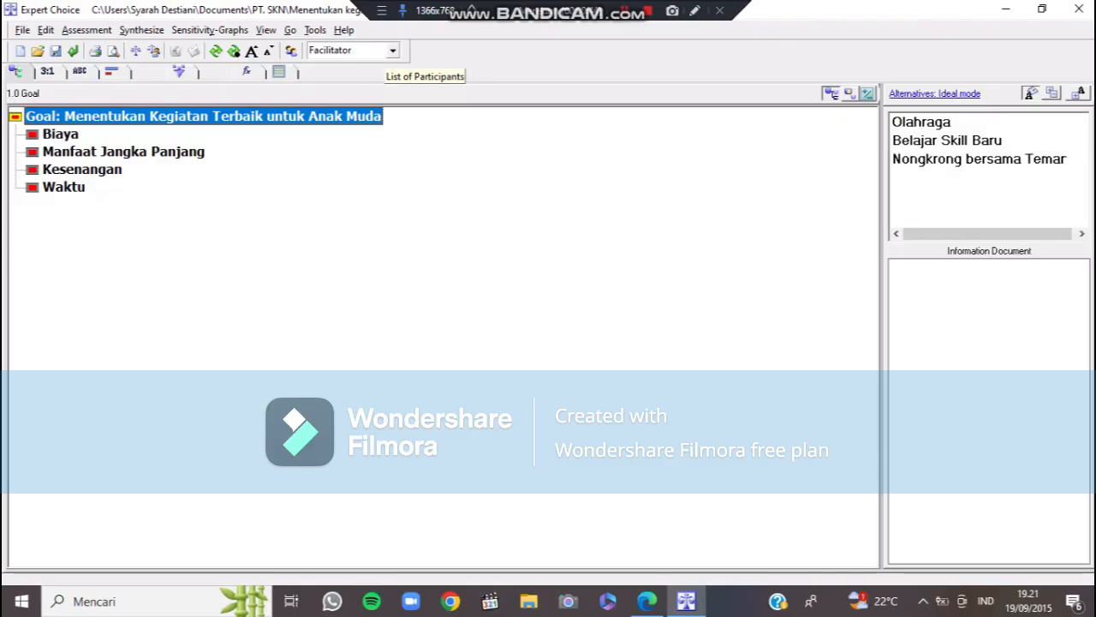
{"action": "left_click", "coordinate": [385, 51]}
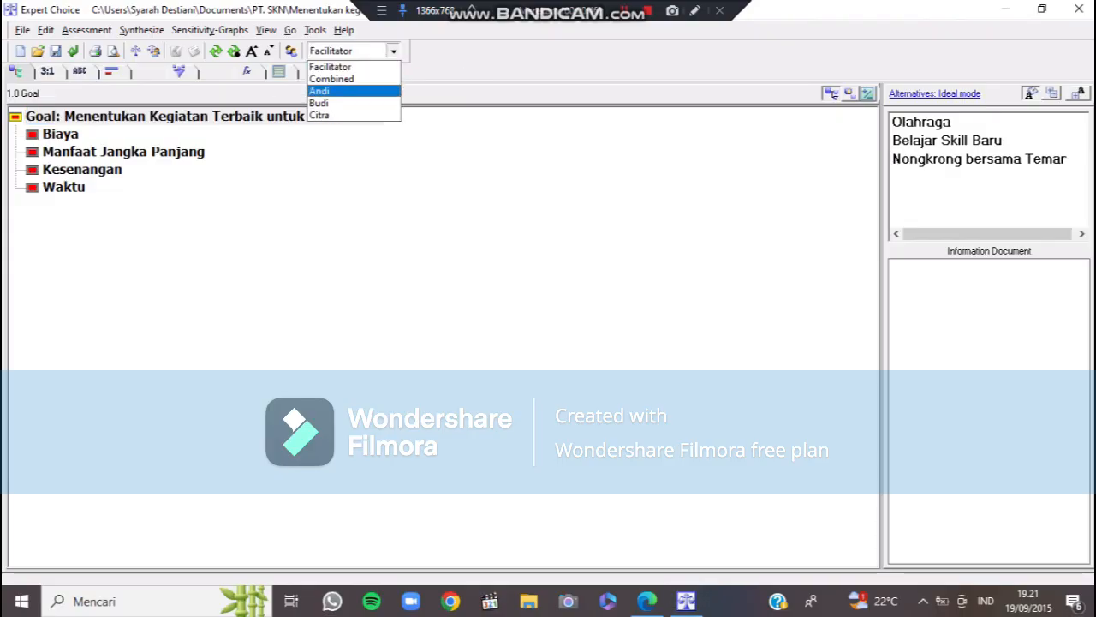
{"action": "left_click", "coordinate": [343, 91]}
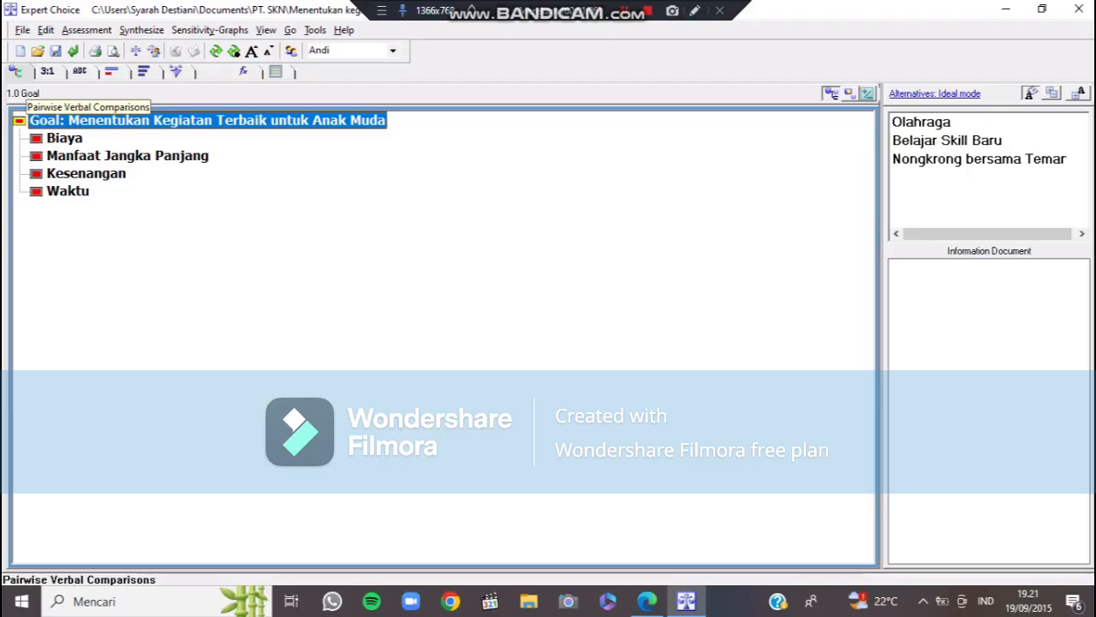
- Open the pairwise numerical comparison of the criteria with respect to the goal, viewing the verbal comparison briefly as well
{"action": "left_click", "coordinate": [47, 71]}
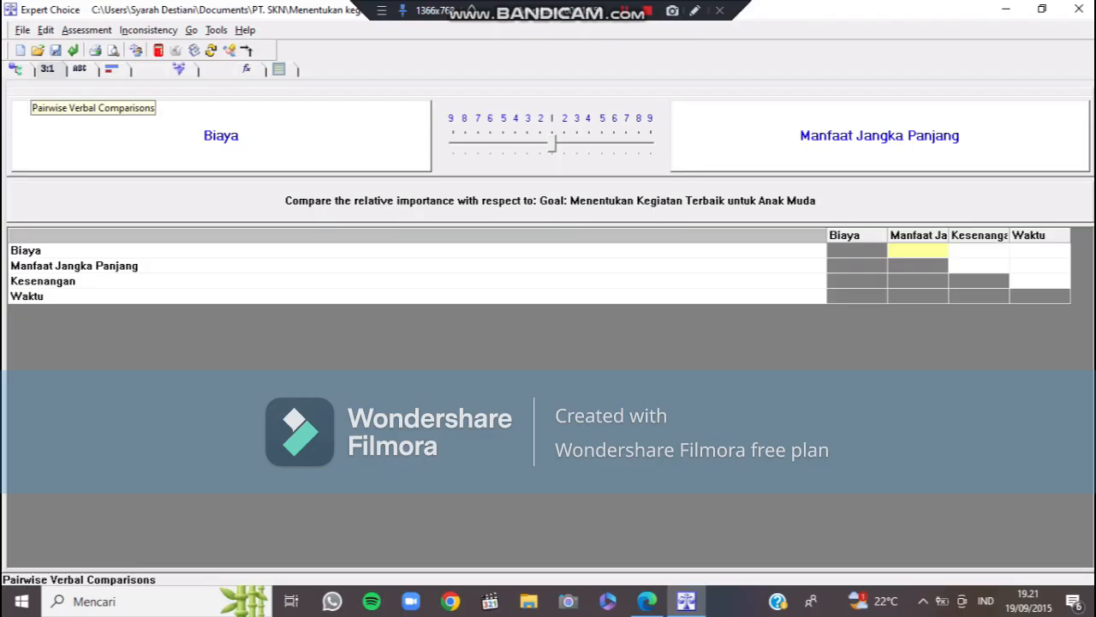
{"action": "left_click", "coordinate": [79, 69]}
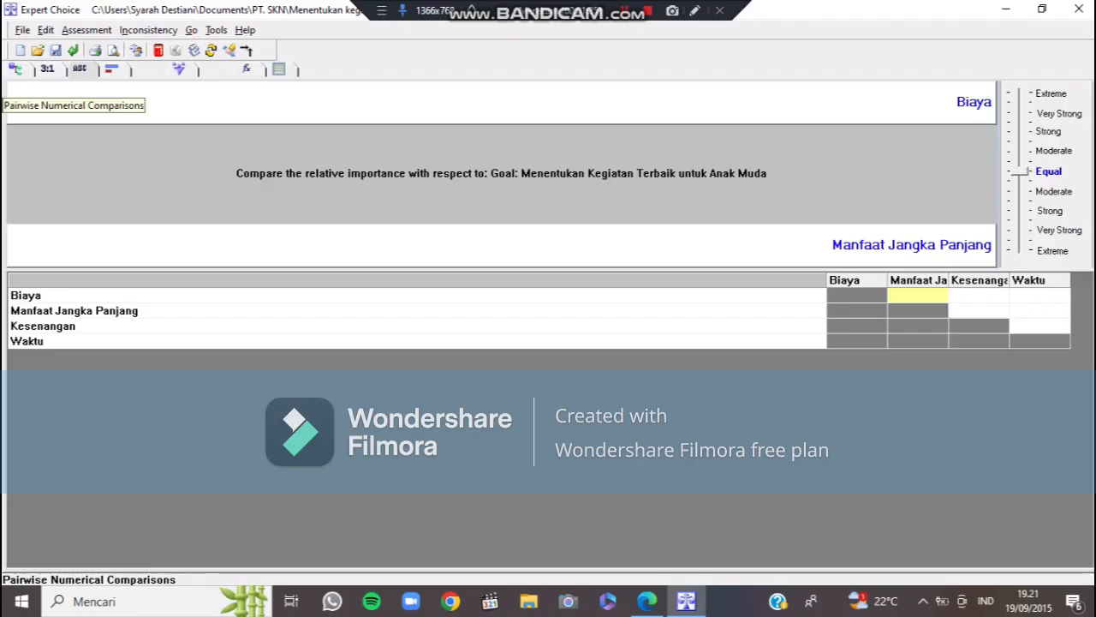
{"action": "left_click", "coordinate": [47, 69]}
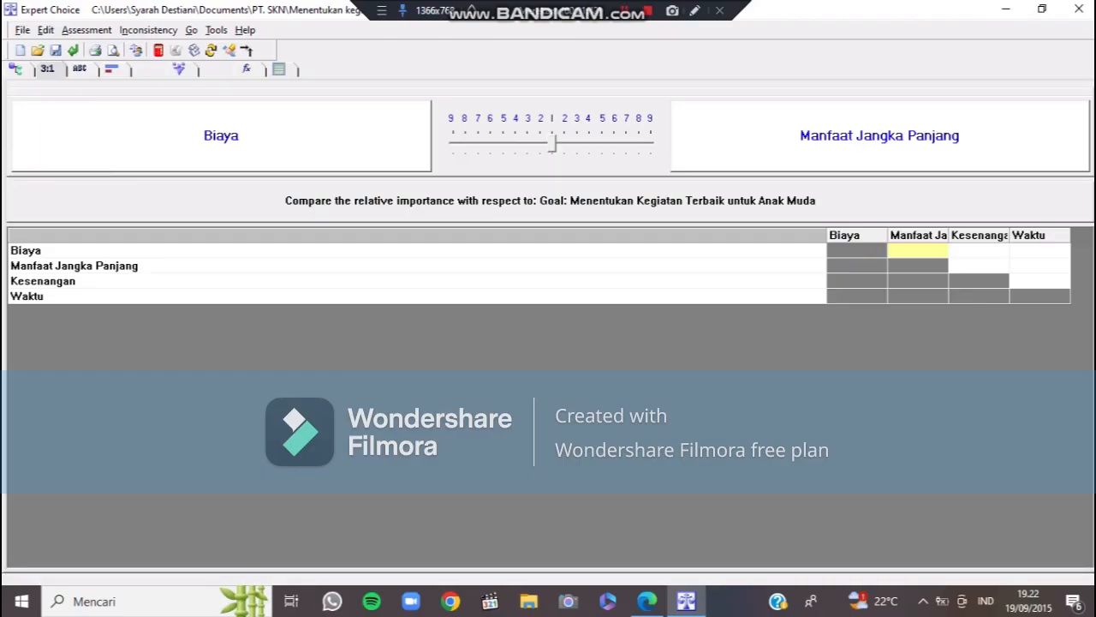
- Rate Manfaat Jangka Panjang 7, Kesenangan 5 and Waktu 3 over Biaya in importance to the goal
{"action": "left_click", "coordinate": [630, 143]}
{"action": "left_click", "coordinate": [629, 143]}
{"action": "left_click", "coordinate": [629, 143]}
{"action": "left_click", "coordinate": [979, 250]}
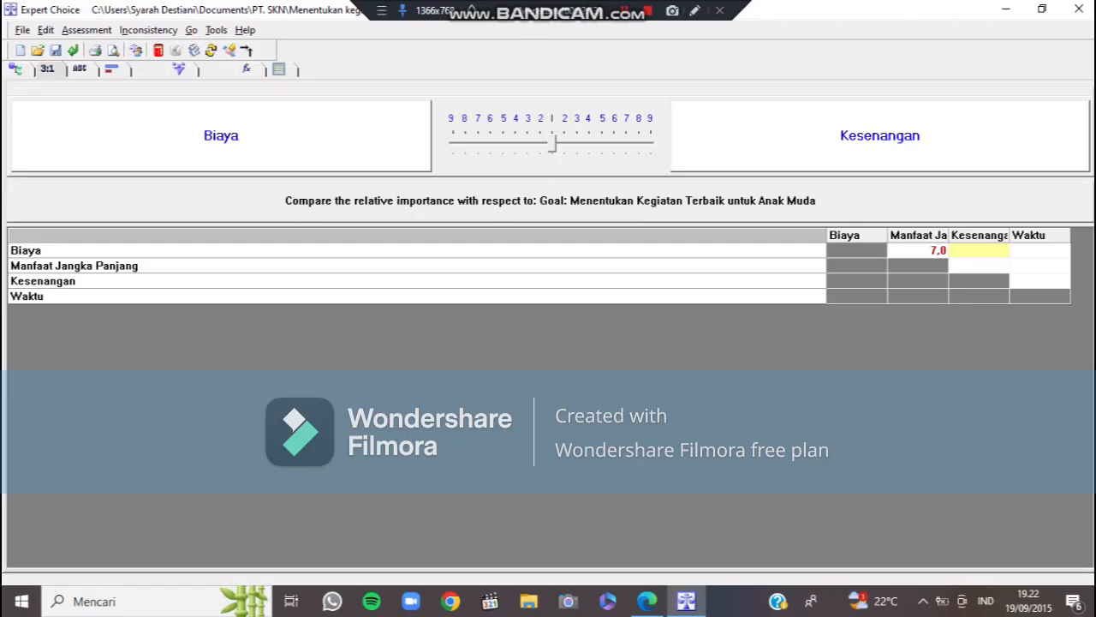
{"action": "left_click", "coordinate": [606, 143]}
{"action": "left_click", "coordinate": [607, 143]}
{"action": "left_click", "coordinate": [1040, 250]}
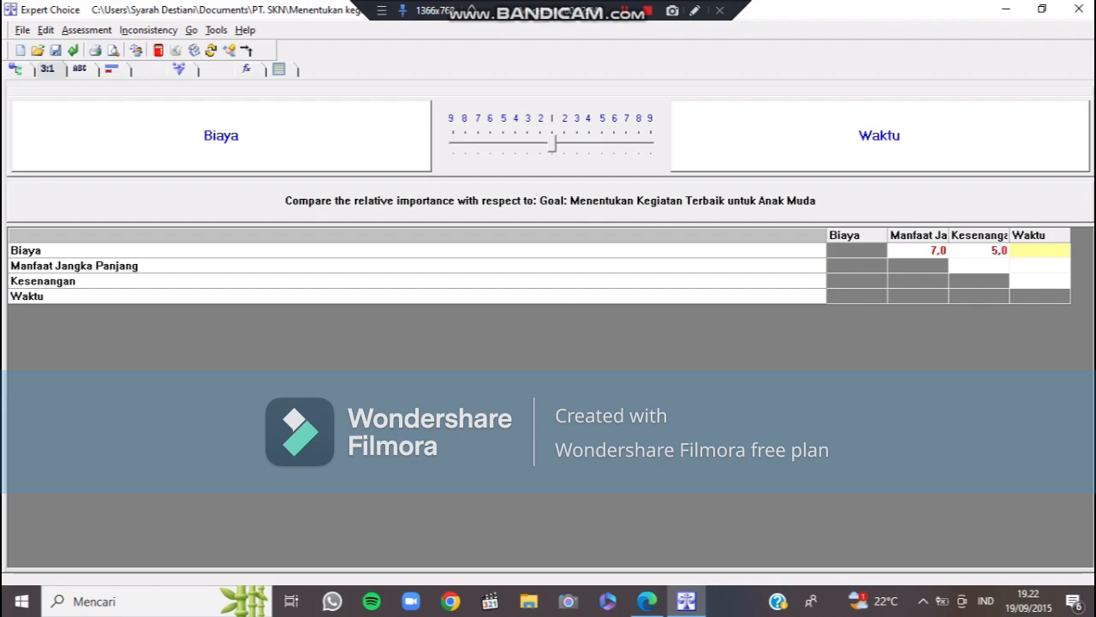
{"action": "left_click", "coordinate": [605, 143]}
- Rate Manfaat Jangka Panjang 3 over Kesenangan and 5 over Waktu, rate Kesenangan 3 over Waktu, and return to the model view
{"action": "left_click", "coordinate": [979, 265]}
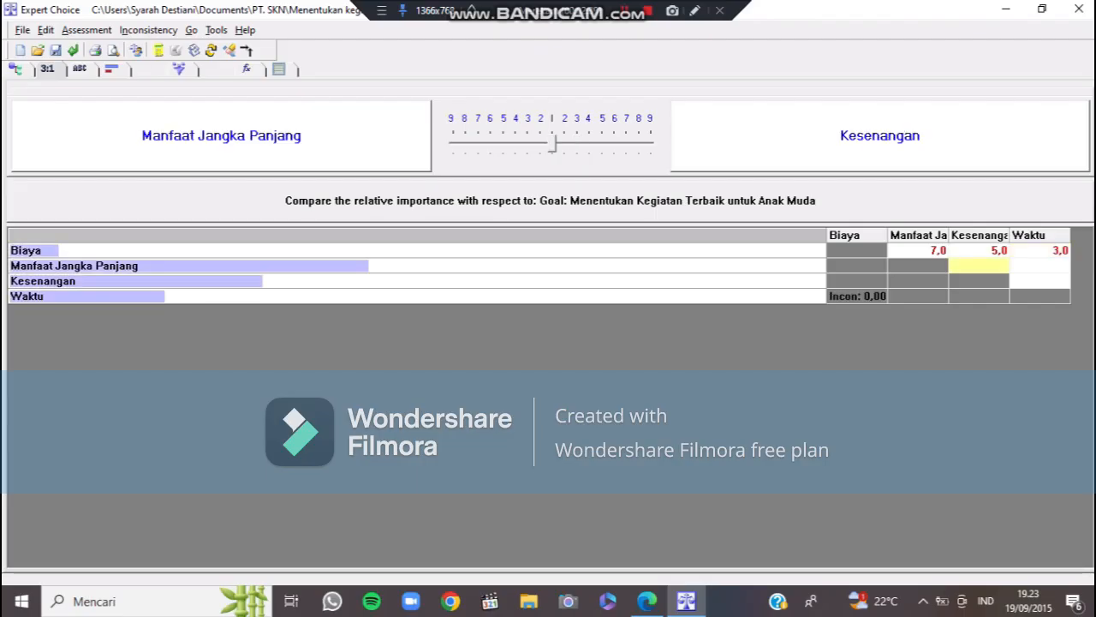
{"action": "type", "text": "3"}
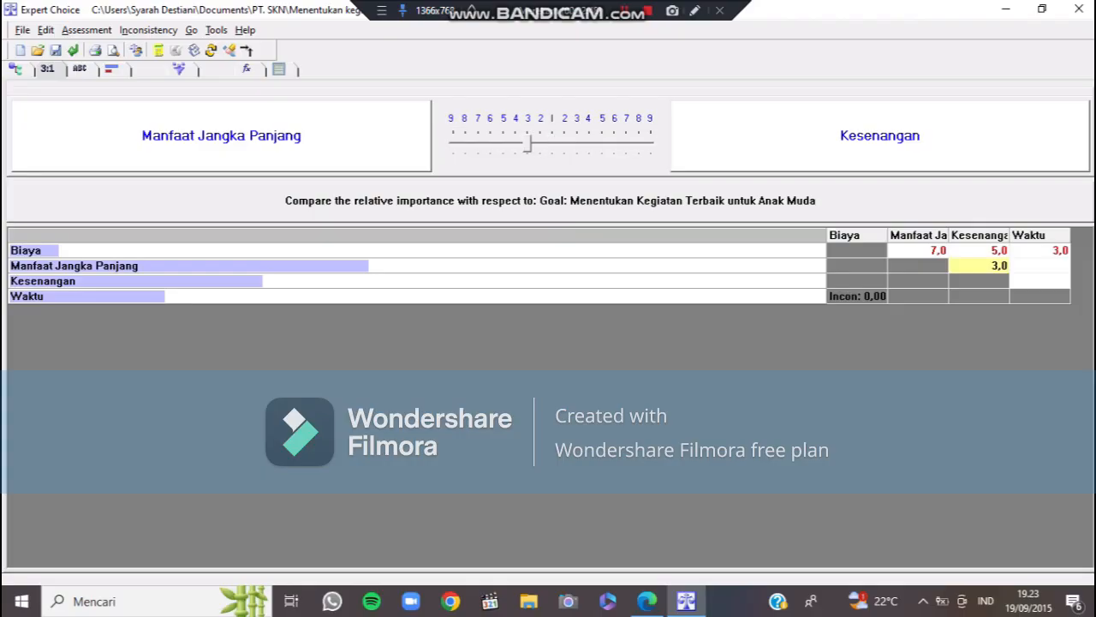
{"action": "key", "text": "Return"}
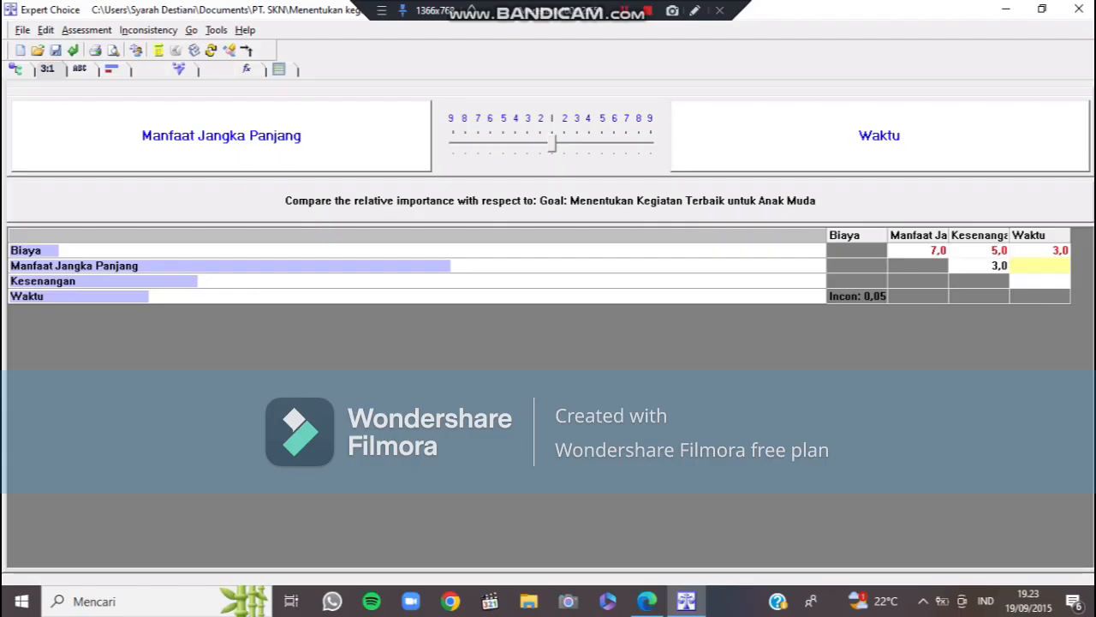
{"action": "type", "text": "5"}
{"action": "key", "text": "Return"}
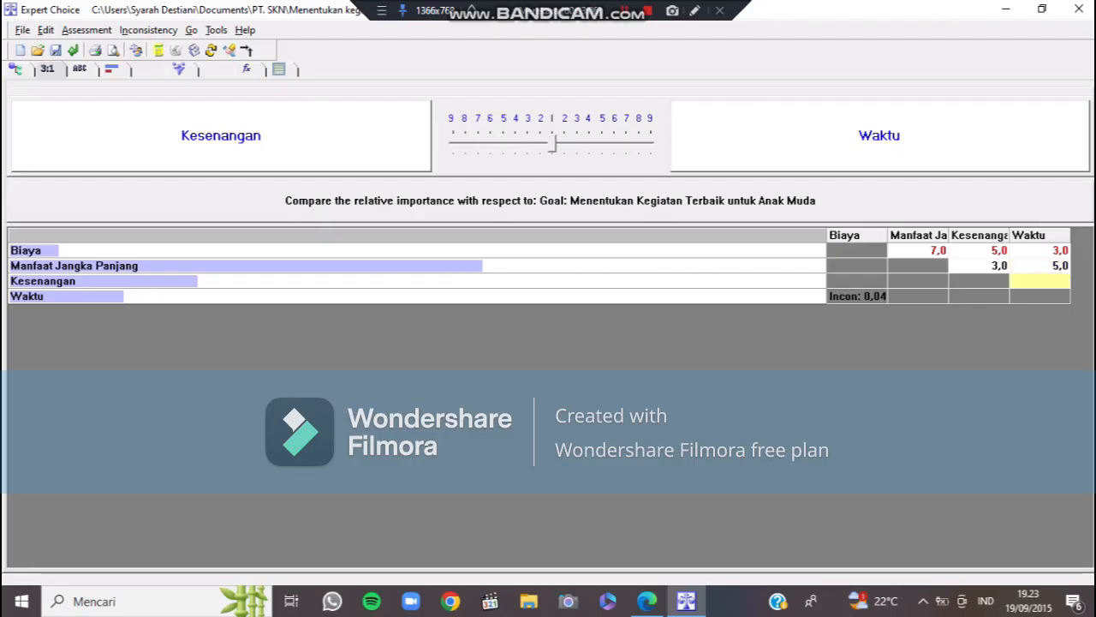
{"action": "type", "text": "3"}
{"action": "left_click", "coordinate": [16, 69]}
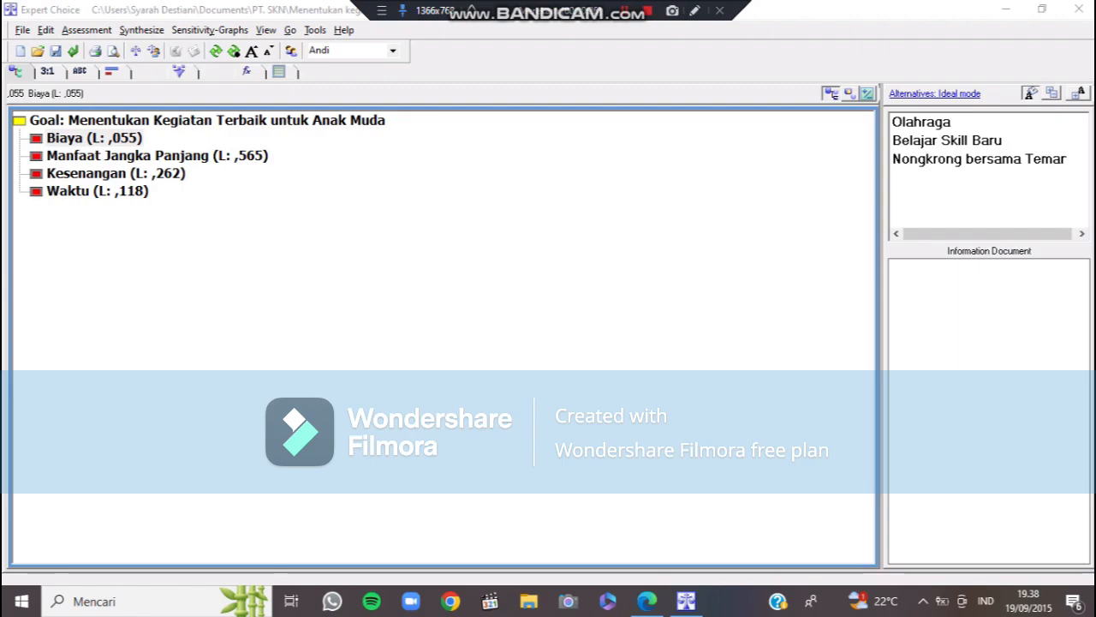
- Compare the alternatives numerically under Biaya, rating Olahraga 5 over Belajar Skill Baru and 3 over Nongkrong bersama Teman
{"action": "left_click", "coordinate": [94, 138]}
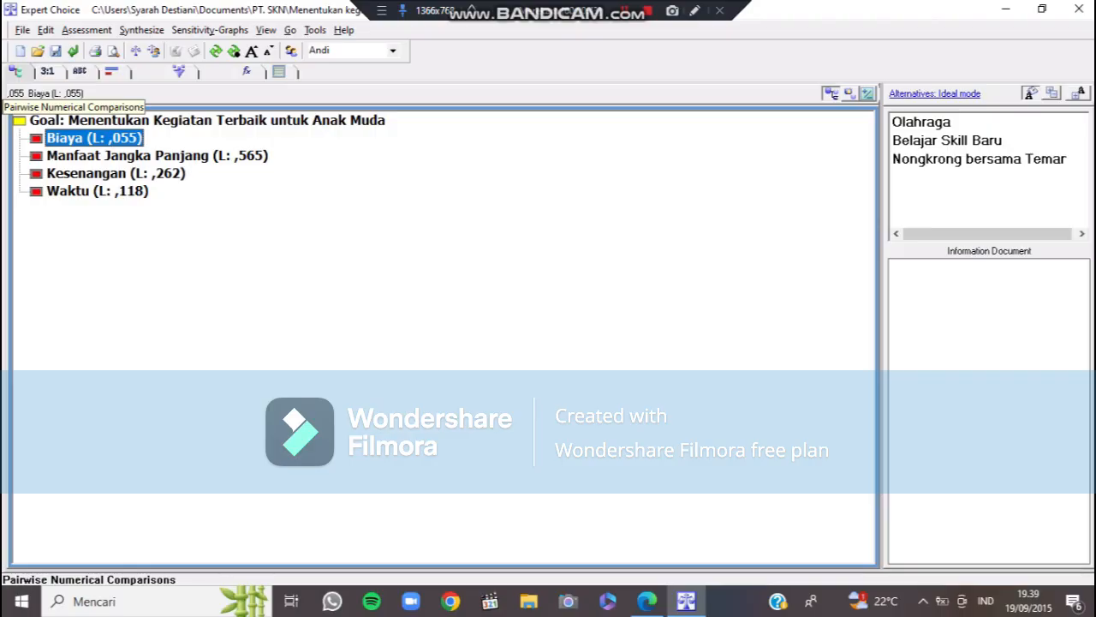
{"action": "left_click", "coordinate": [15, 72]}
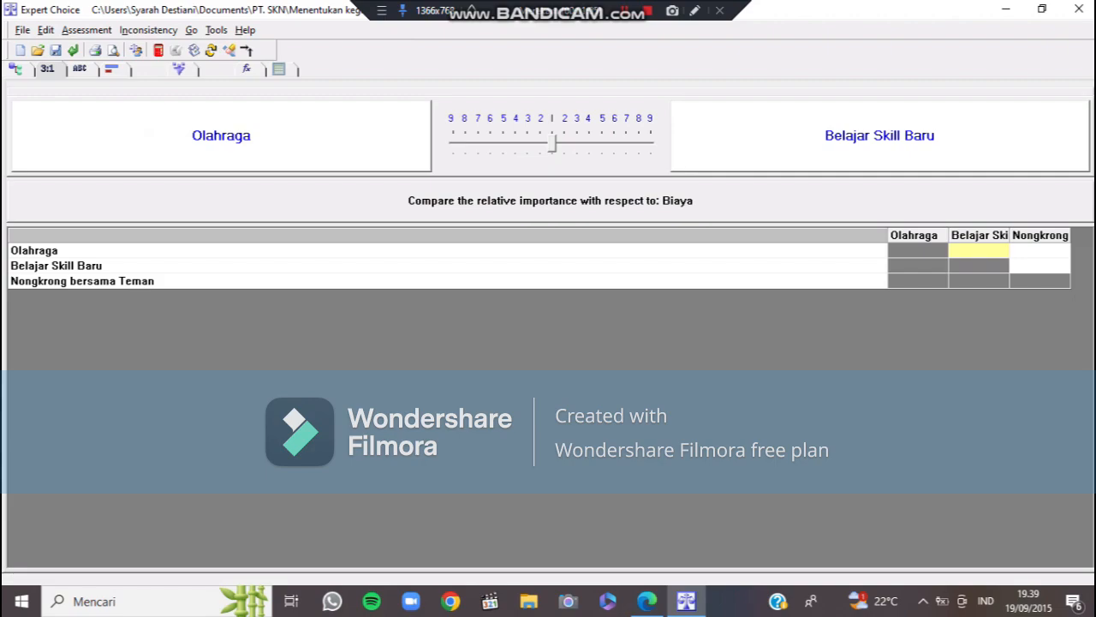
{"action": "left_click_drag", "start_coordinate": [552, 144], "coordinate": [503, 144]}
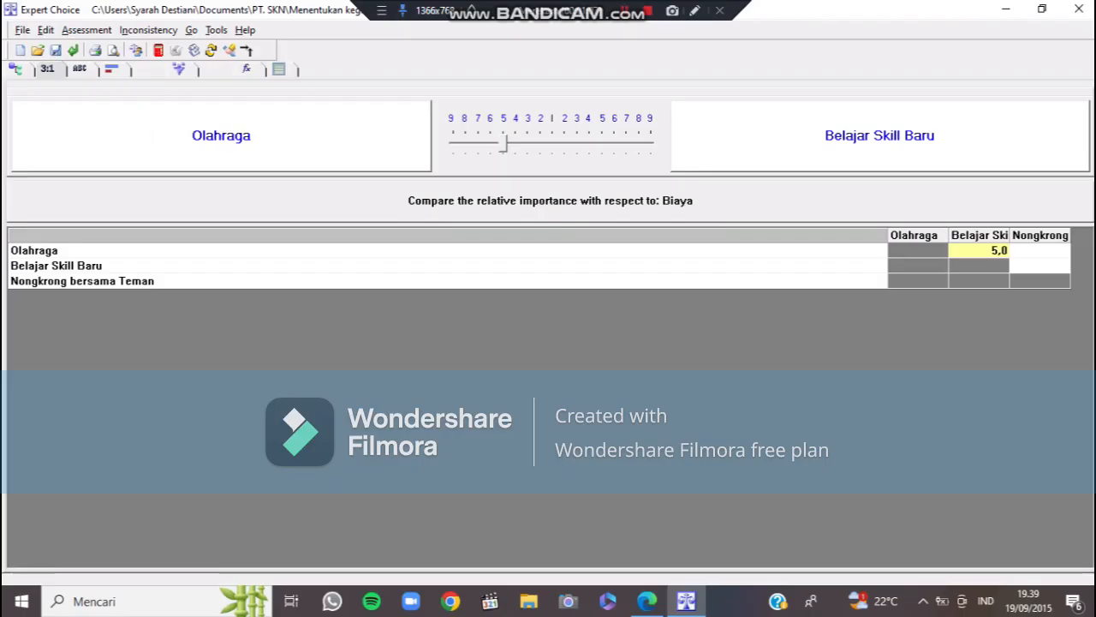
{"action": "left_click", "coordinate": [1039, 250]}
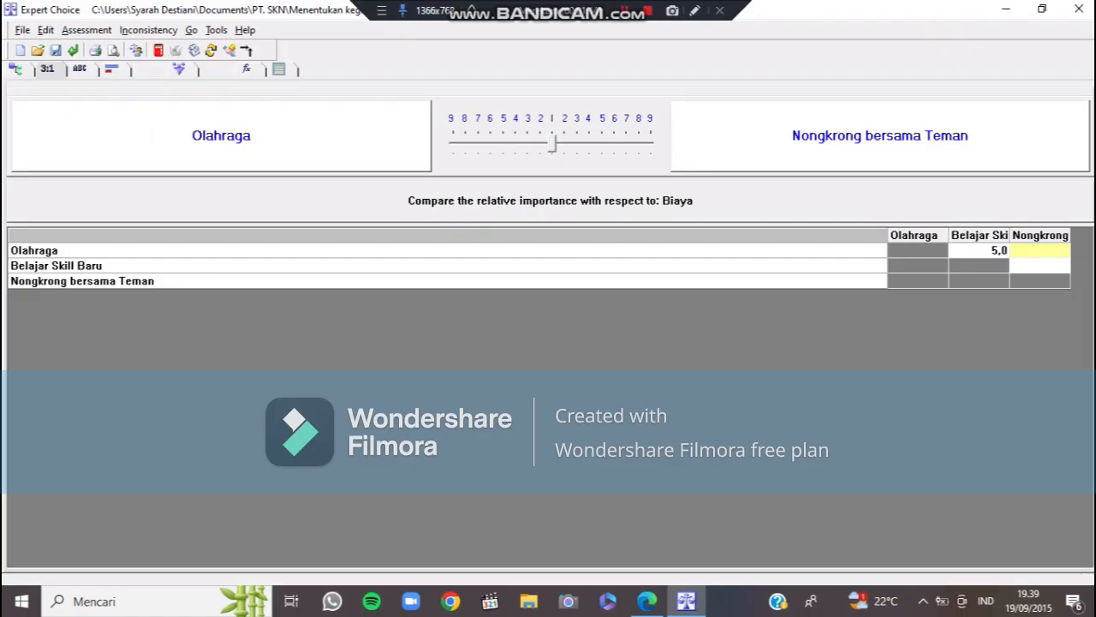
{"action": "left_click_drag", "start_coordinate": [553, 144], "coordinate": [527, 144]}
- Rate Nongkrong bersama Teman 3 over Belajar Skill Baru under Biaya and record the judgments
{"action": "left_click", "coordinate": [1040, 265]}
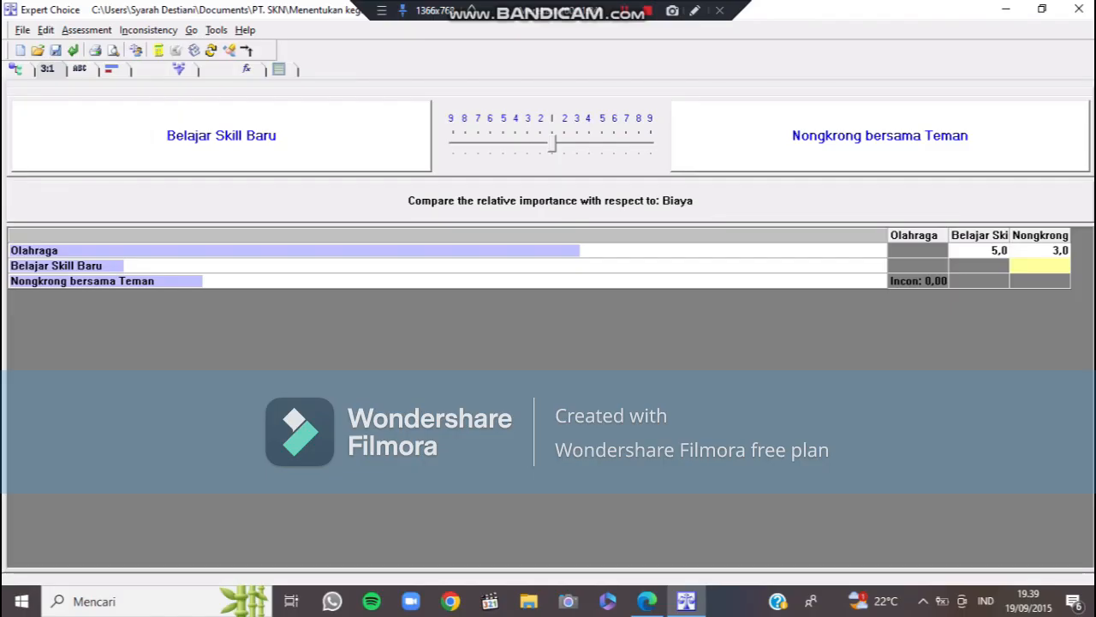
{"action": "left_click_drag", "start_coordinate": [552, 144], "coordinate": [577, 144]}
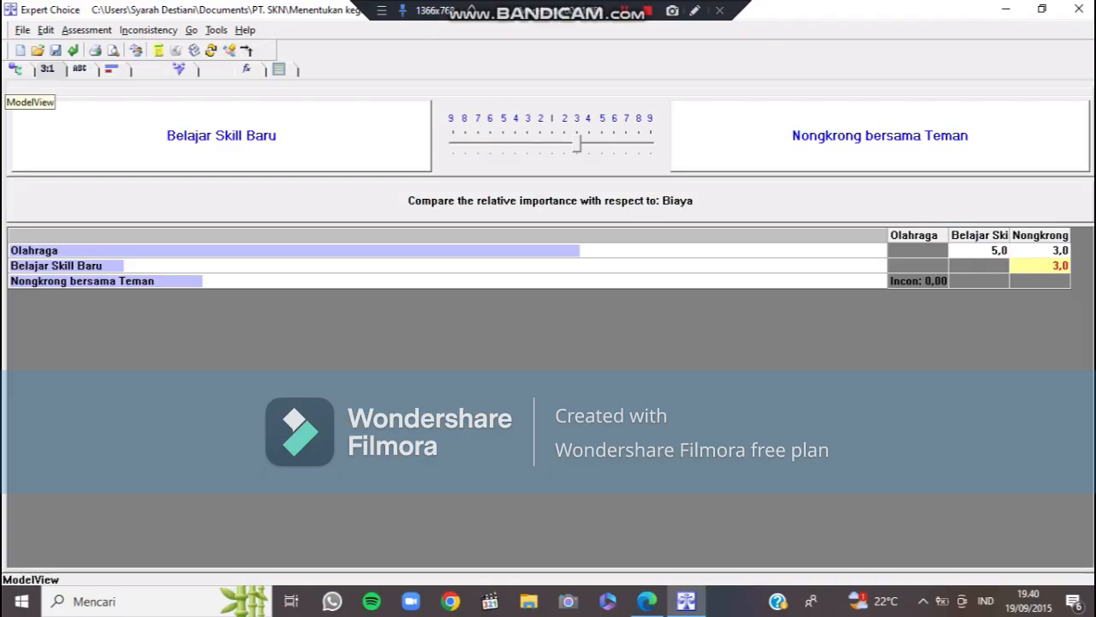
{"action": "left_click", "coordinate": [15, 71]}
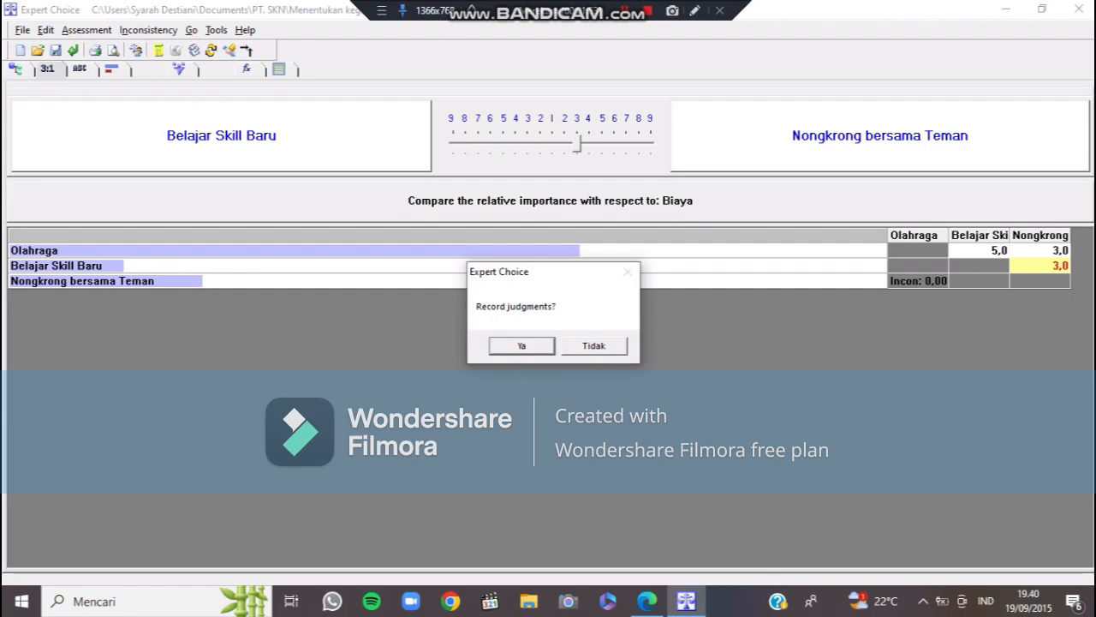
{"action": "key", "text": "Return"}
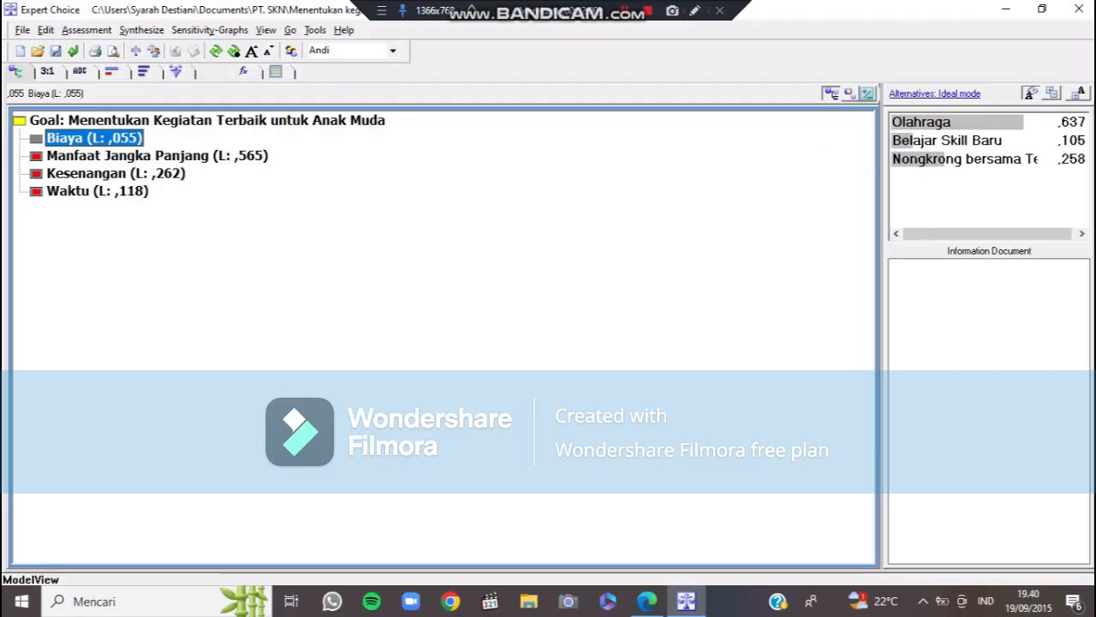
- Under Manfaat Jangka Panjang, numerically rate Belajar Skill Baru 5 over Olahraga, and Olahraga 3 over Nongkrong bersama Teman
{"action": "left_click", "coordinate": [158, 156]}
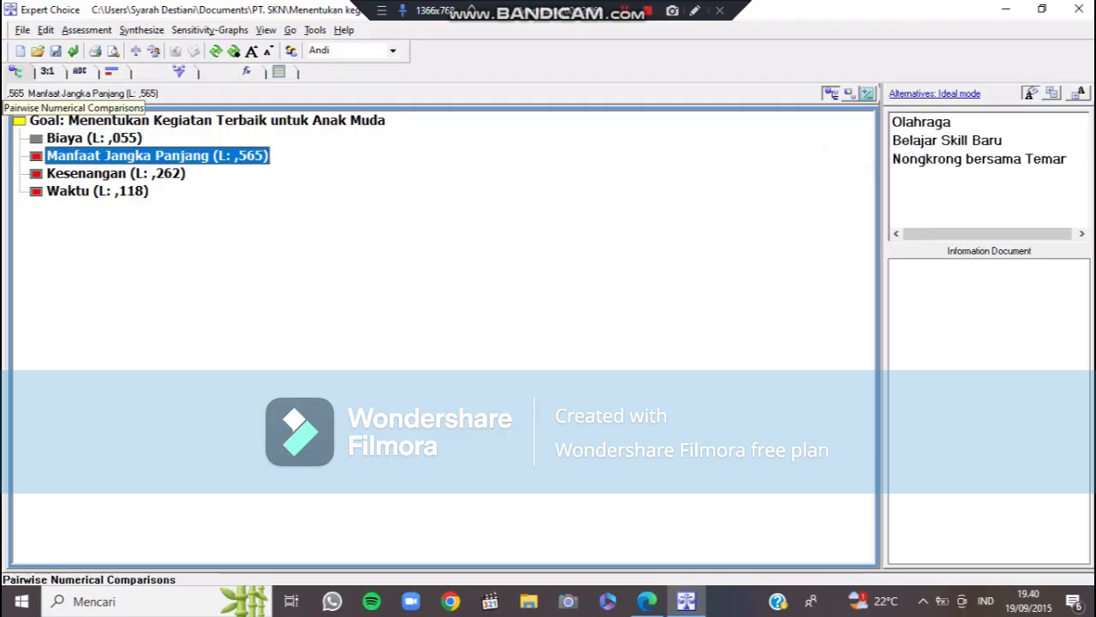
{"action": "left_click", "coordinate": [47, 71]}
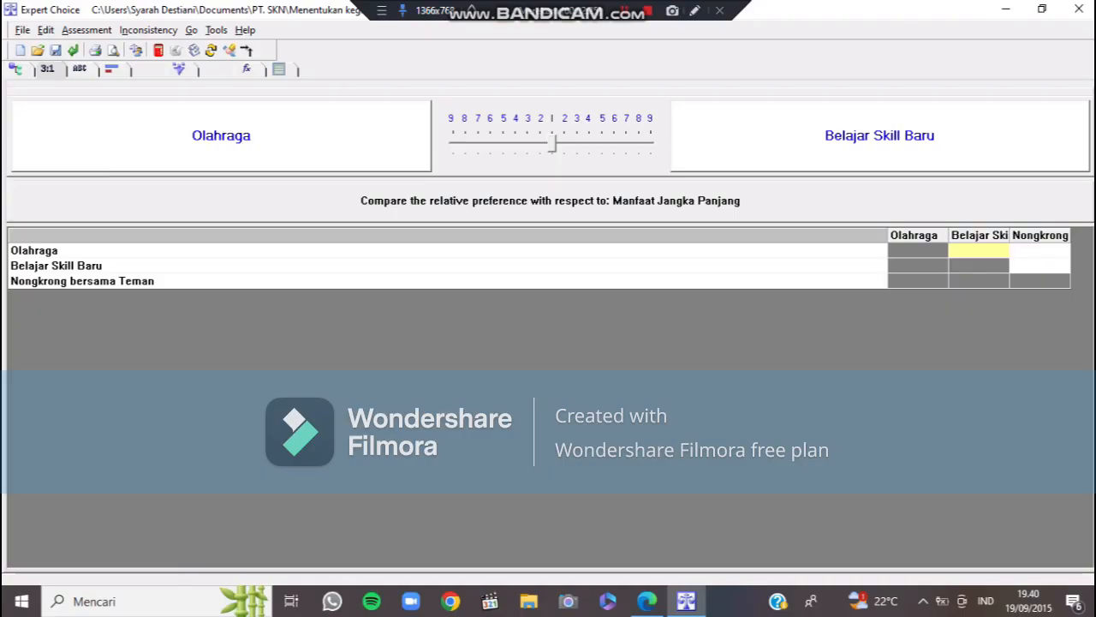
{"action": "left_click_drag", "start_coordinate": [552, 143], "coordinate": [602, 144]}
{"action": "left_click", "coordinate": [1040, 250]}
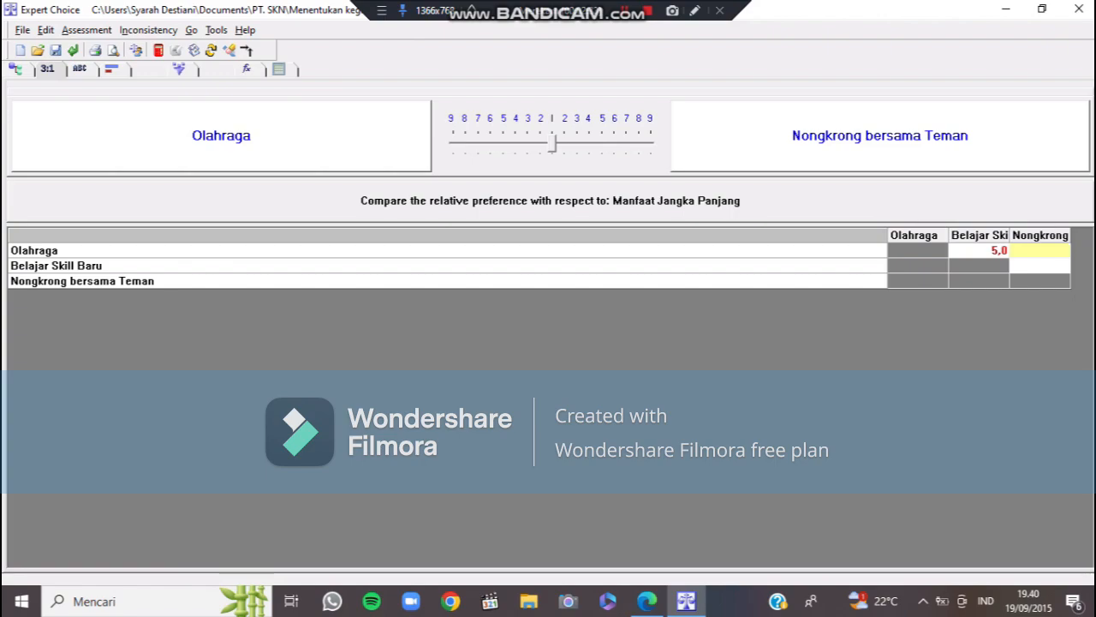
{"action": "left_click_drag", "start_coordinate": [553, 144], "coordinate": [527, 144]}
{"action": "left_click", "coordinate": [1040, 266]}
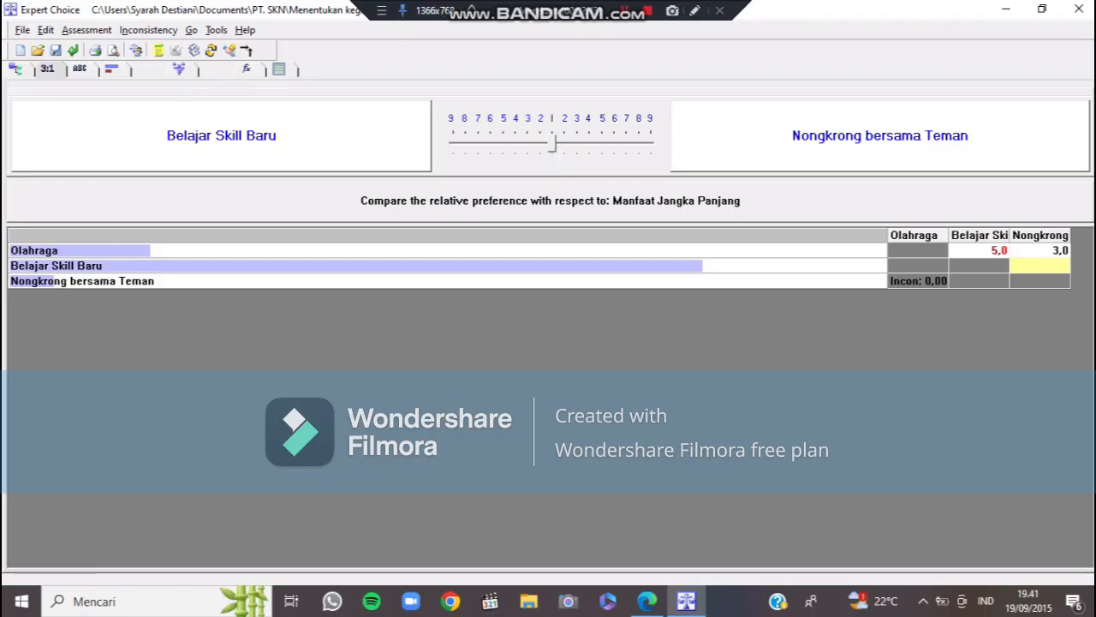
- Rate Belajar Skill Baru 7 over Nongkrong bersama Teman under Manfaat Jangka Panjang and record the judgments
{"action": "left_click_drag", "start_coordinate": [552, 144], "coordinate": [478, 144]}
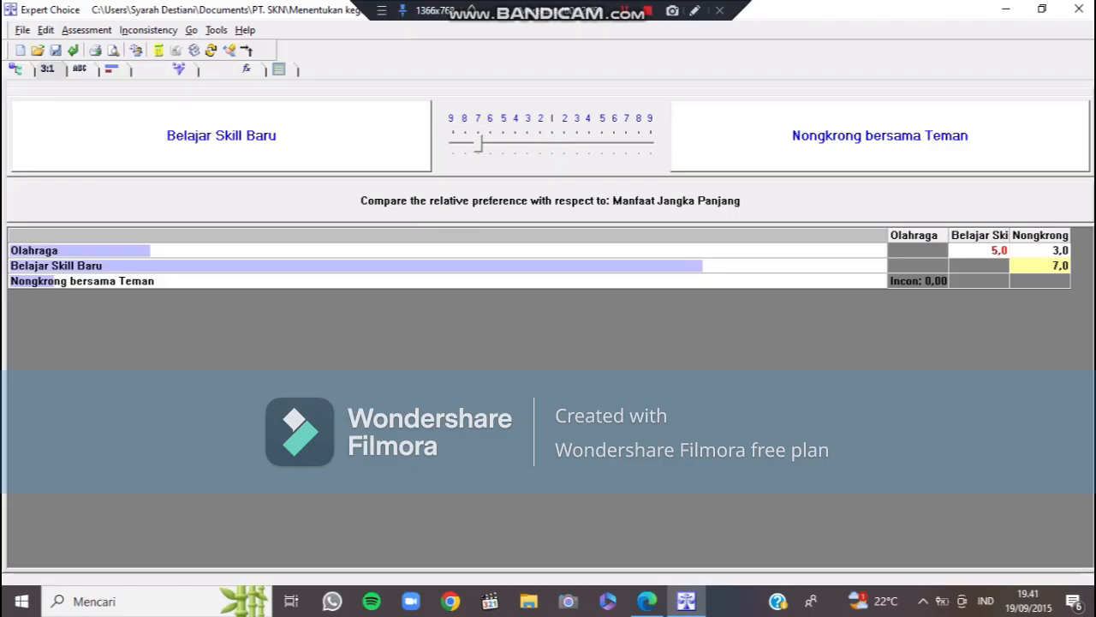
{"action": "left_click", "coordinate": [16, 70]}
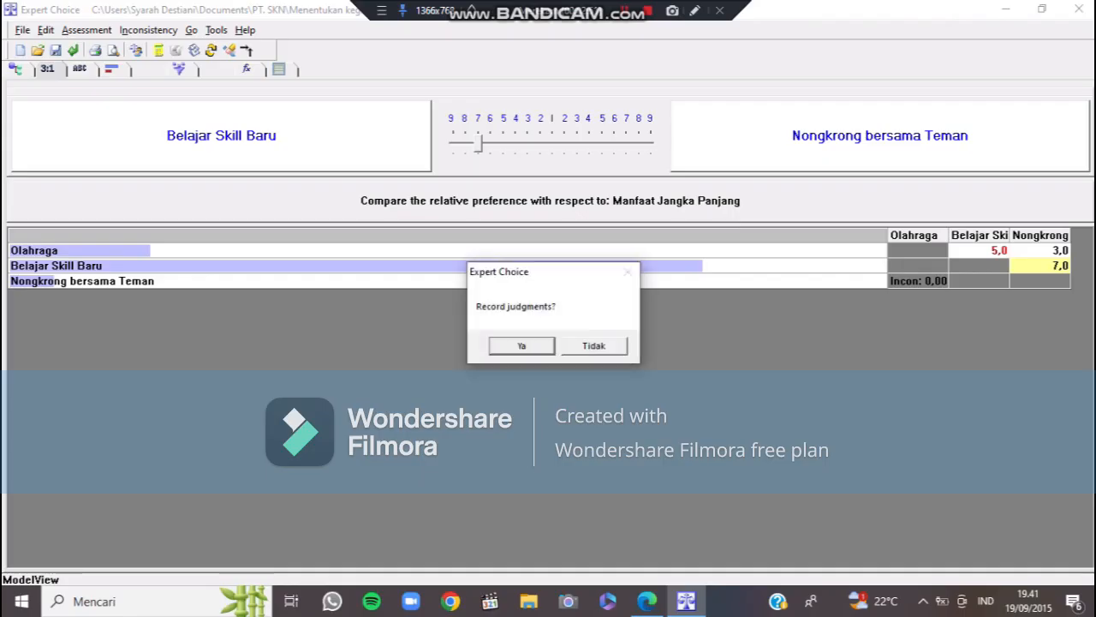
{"action": "left_click", "coordinate": [522, 346]}
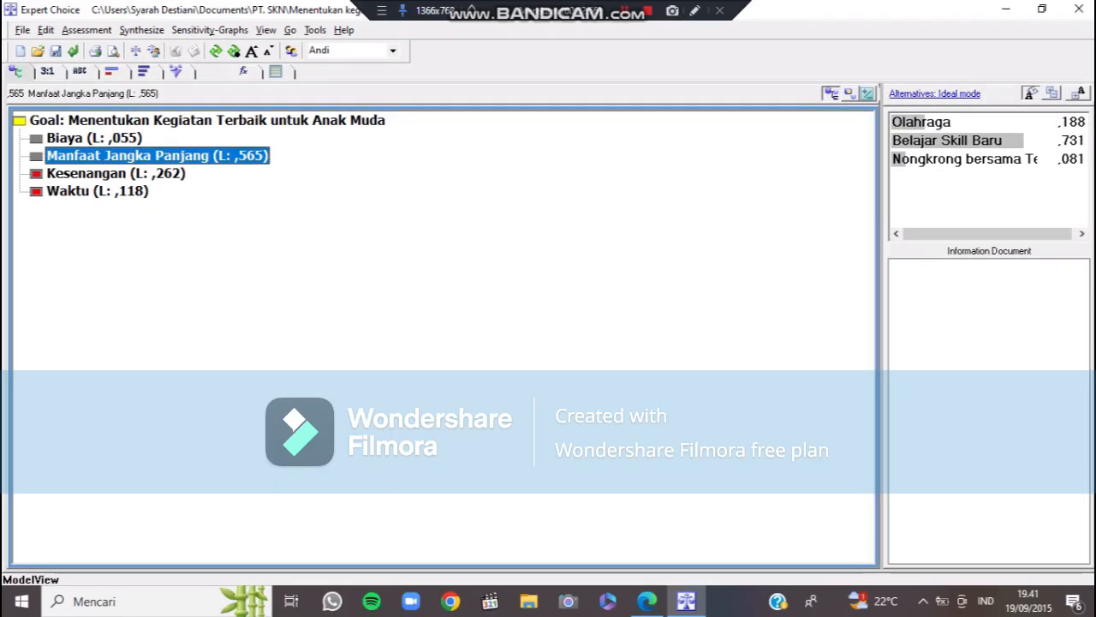
- Under Kesenangan, numerically rate Belajar Skill Baru 3 over Olahraga and Nongkrong bersama Teman 5 over Olahraga
{"action": "left_click", "coordinate": [116, 173]}
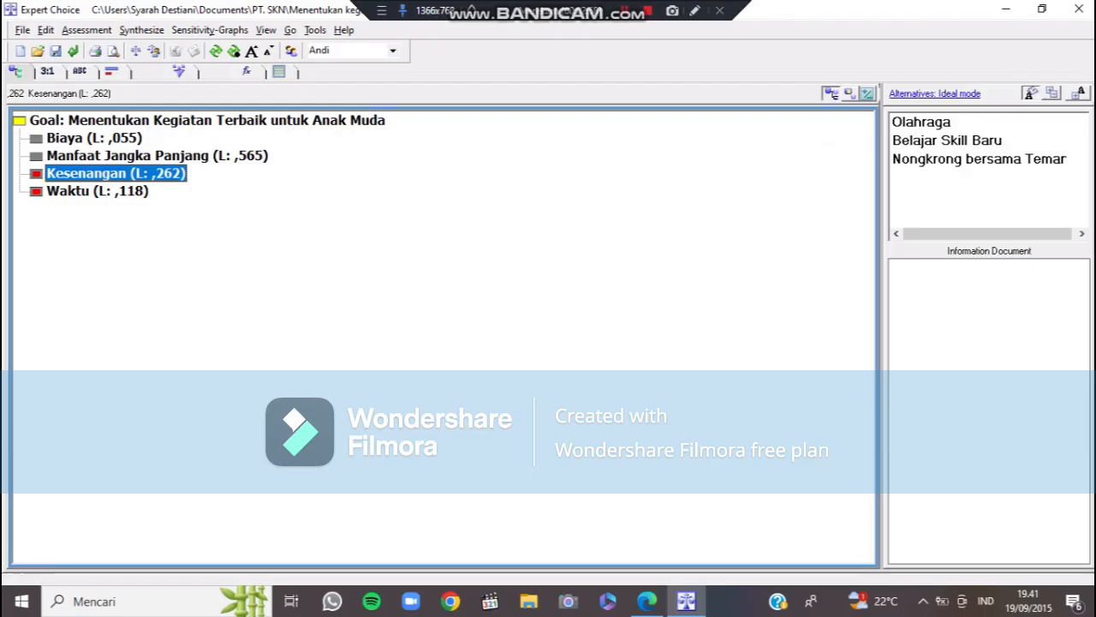
{"action": "left_click", "coordinate": [47, 72]}
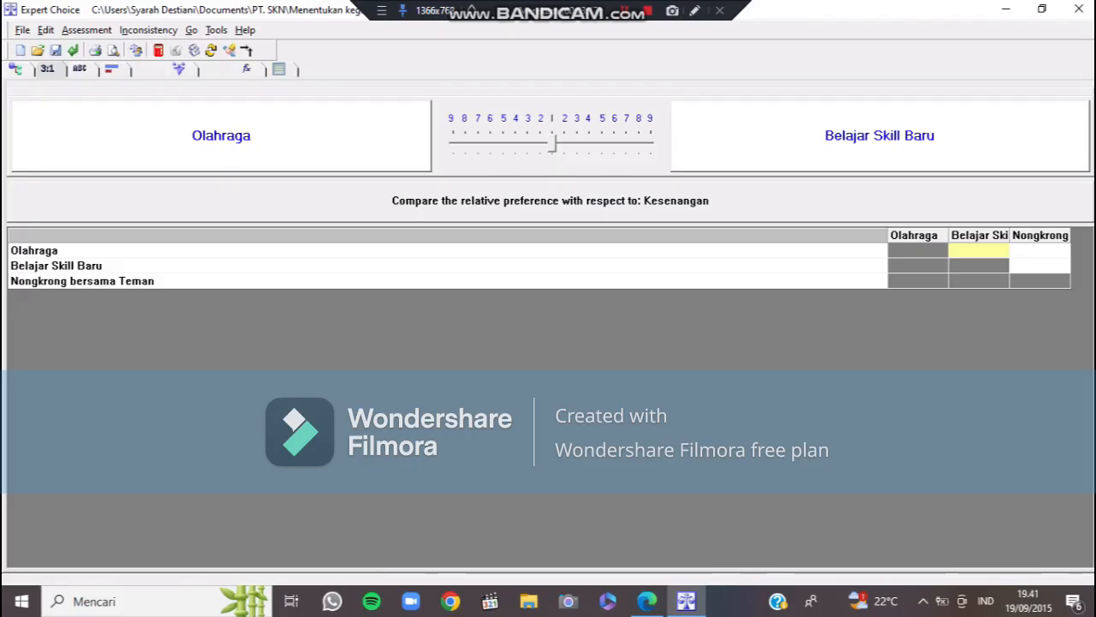
{"action": "type", "text": "3"}
{"action": "key", "text": "Return"}
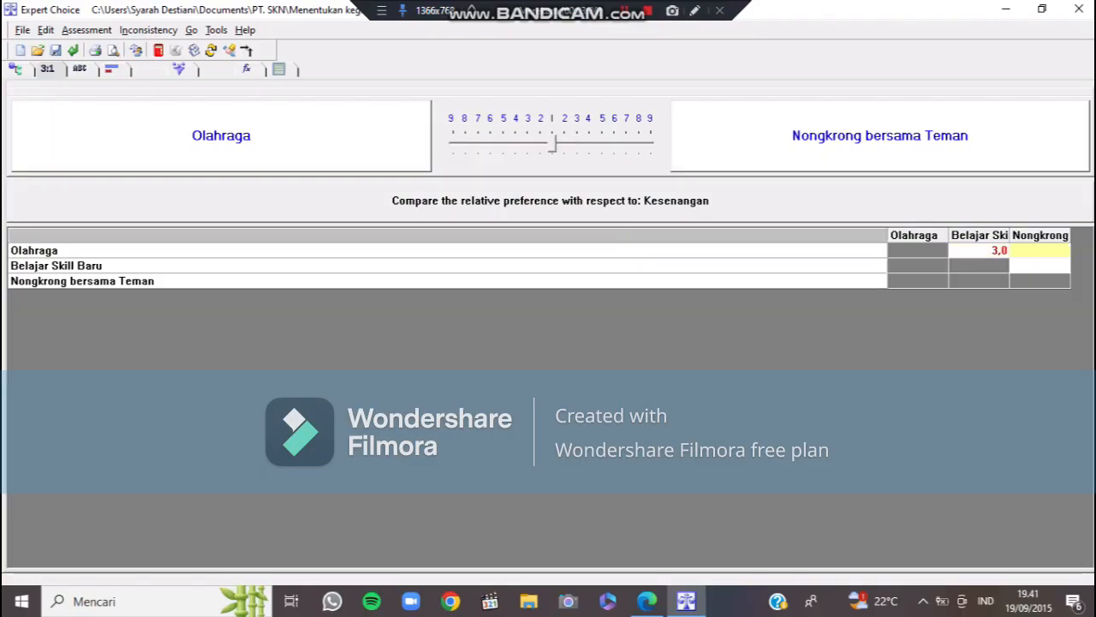
{"action": "left_click", "coordinate": [603, 144]}
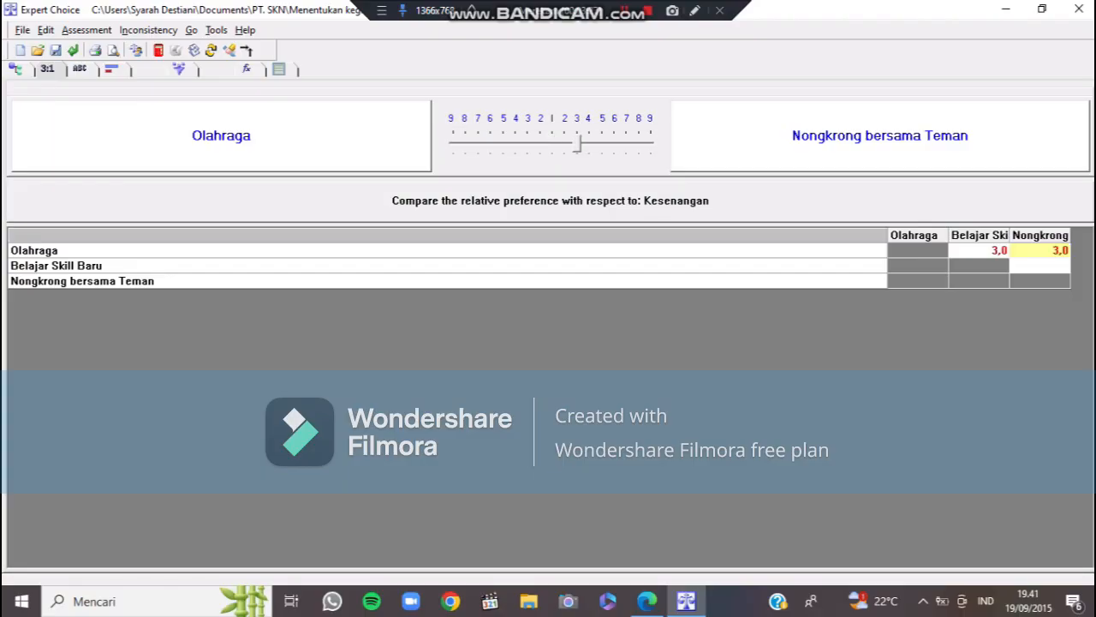
{"action": "left_click", "coordinate": [602, 144]}
- Rate Nongkrong bersama Teman 7 over Belajar Skill Baru under Kesenangan and record the judgments
{"action": "left_click", "coordinate": [1040, 266]}
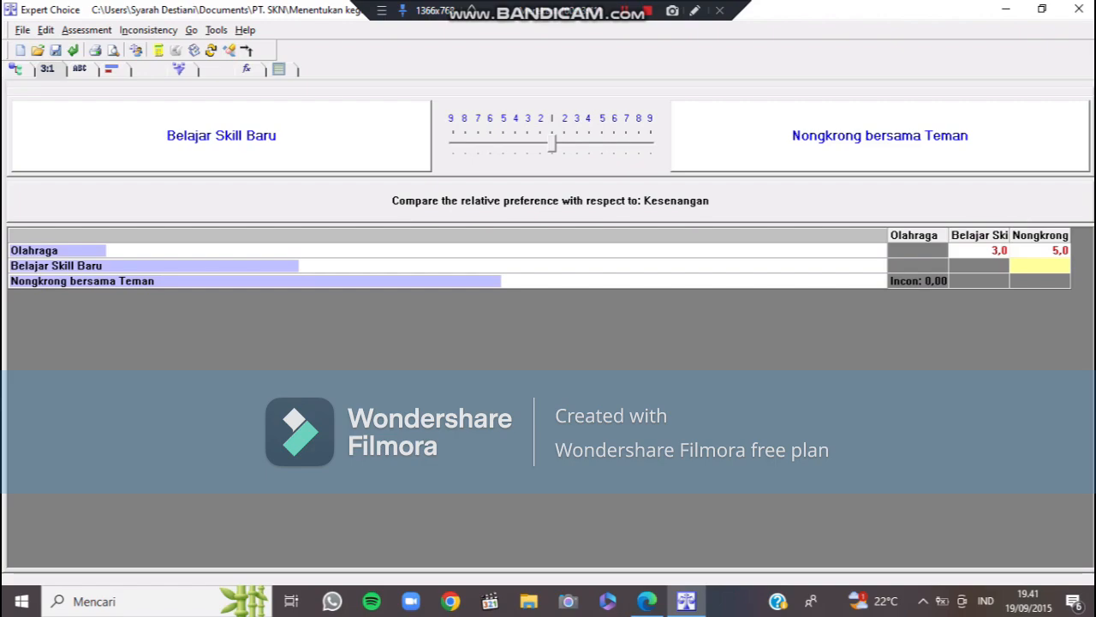
{"action": "key", "text": "Right"}
{"action": "key", "text": "Right"}
{"action": "key", "text": "Right"}
{"action": "key", "text": "Right"}
{"action": "key", "text": "Right"}
{"action": "key", "text": "Right"}
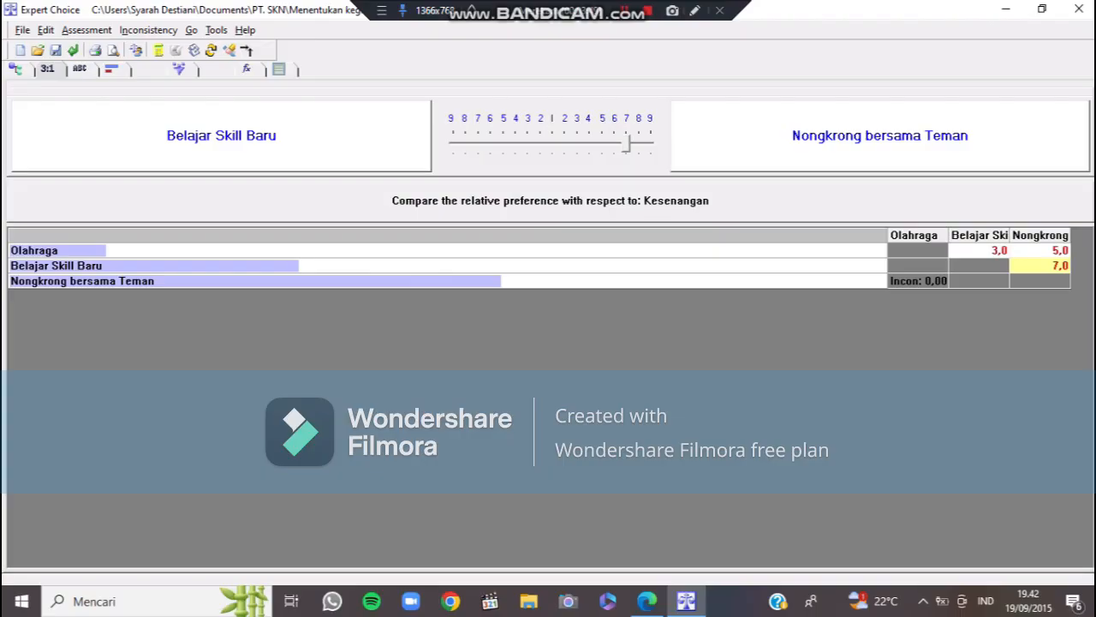
{"action": "left_click", "coordinate": [15, 69]}
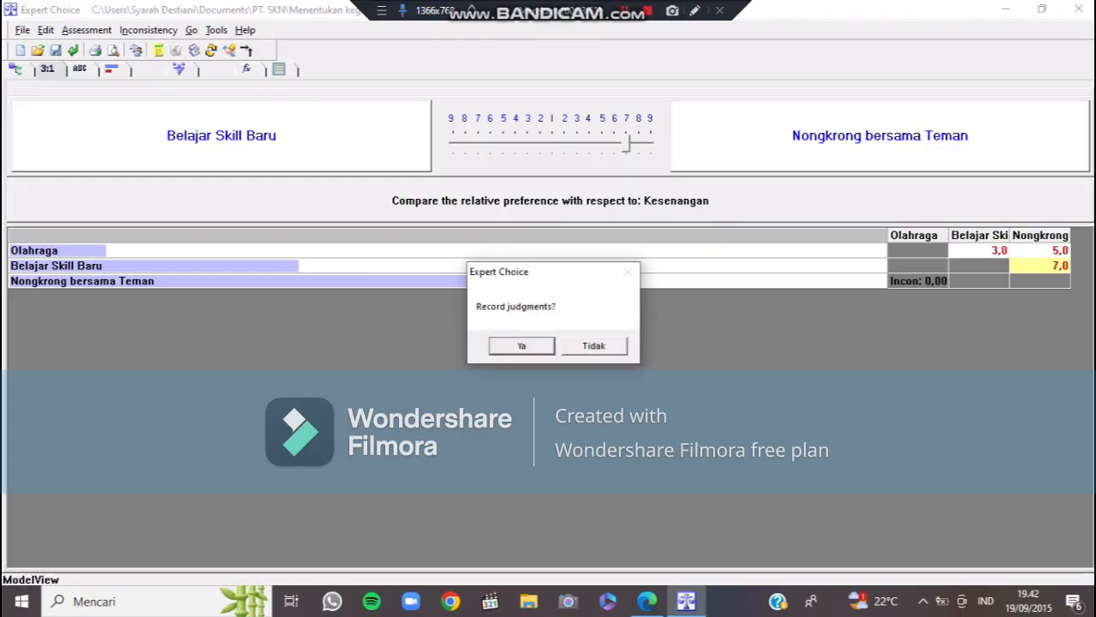
{"action": "key", "text": "Return"}
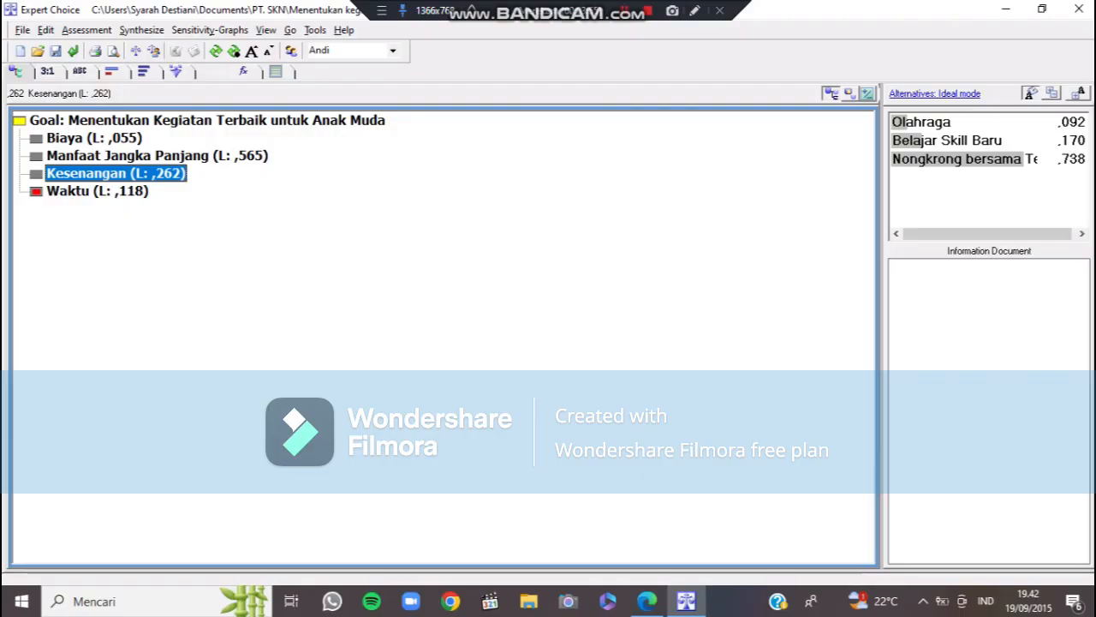
- Under Waktu, numerically rate Olahraga 3 over Belajar Skill Baru and Nongkrong bersama Teman 5 over Olahraga
{"action": "left_click", "coordinate": [96, 191]}
{"action": "left_click", "coordinate": [48, 71]}
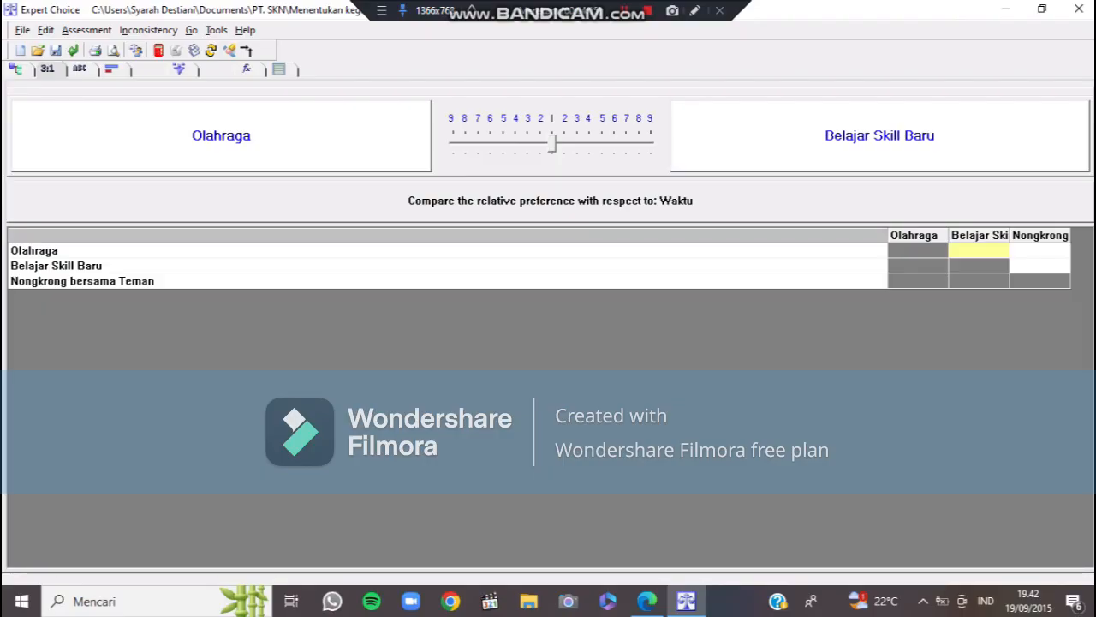
{"action": "left_click_drag", "start_coordinate": [553, 144], "coordinate": [527, 144]}
{"action": "left_click", "coordinate": [1039, 250]}
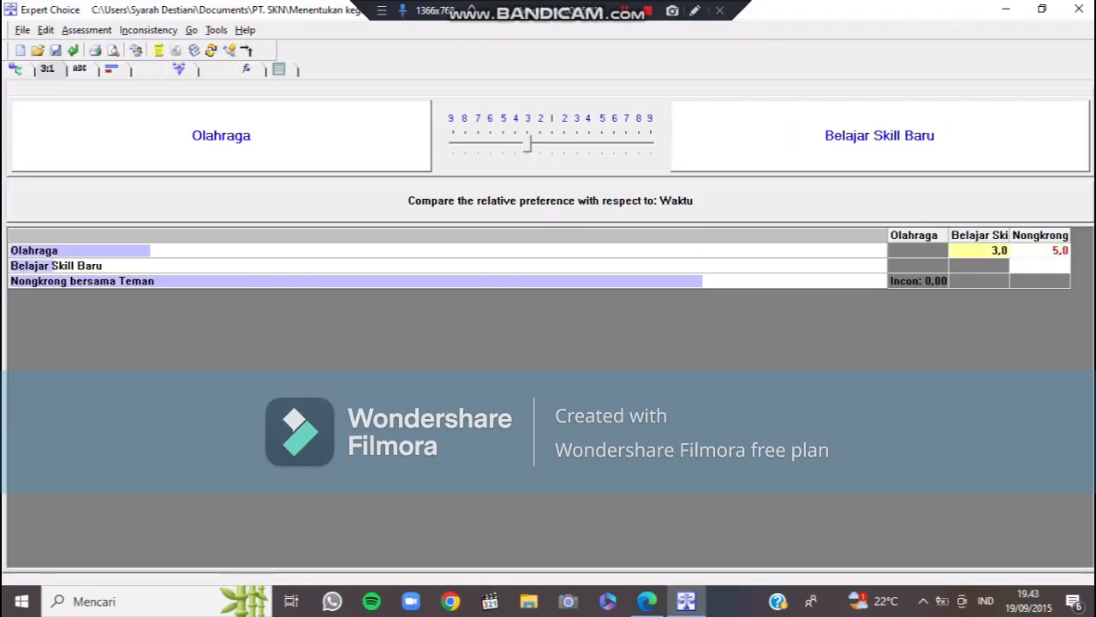
{"action": "left_click", "coordinate": [1040, 250]}
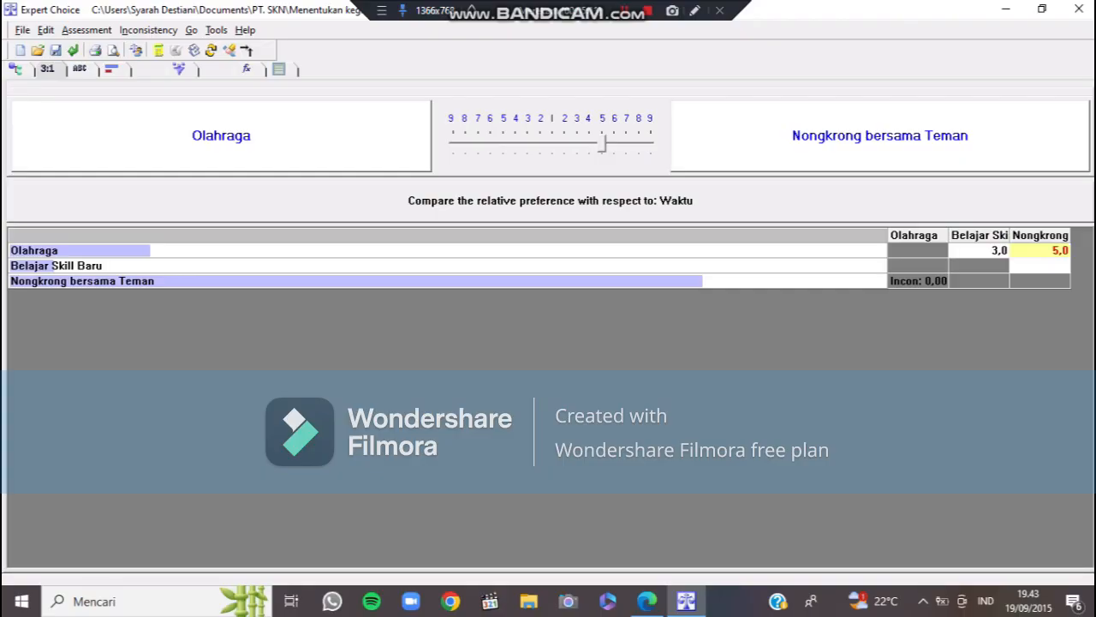
- Rate Nongkrong bersama Teman 7 over Belajar Skill Baru under Waktu and record the judgments
{"action": "left_click", "coordinate": [1039, 266]}
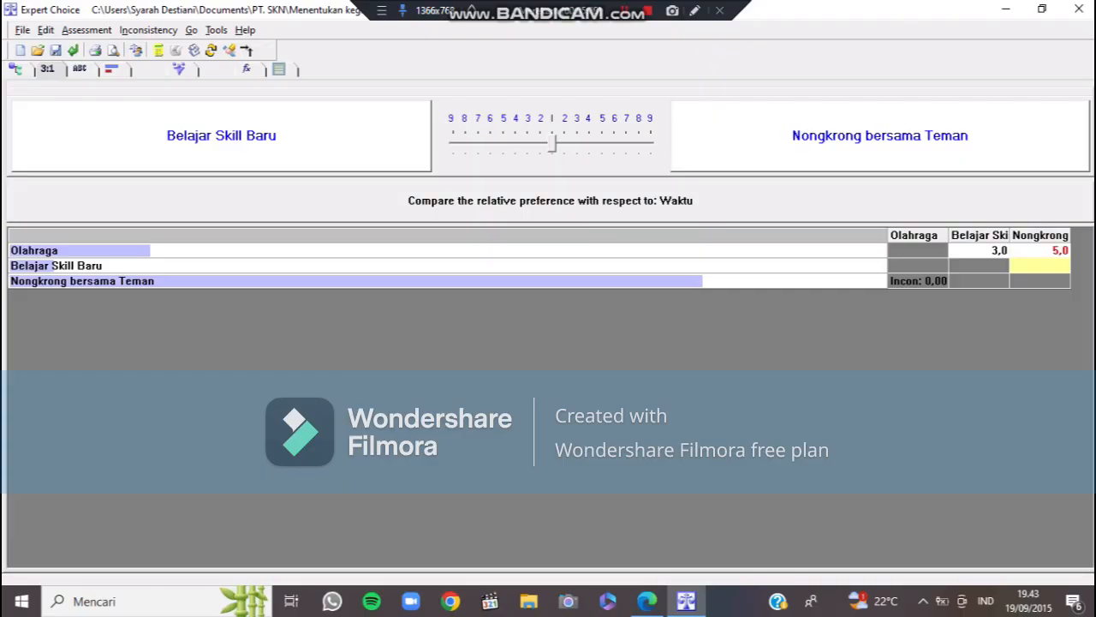
{"action": "left_click", "coordinate": [630, 143]}
{"action": "left_click", "coordinate": [629, 143]}
{"action": "left_click", "coordinate": [630, 143]}
{"action": "left_click", "coordinate": [16, 69]}
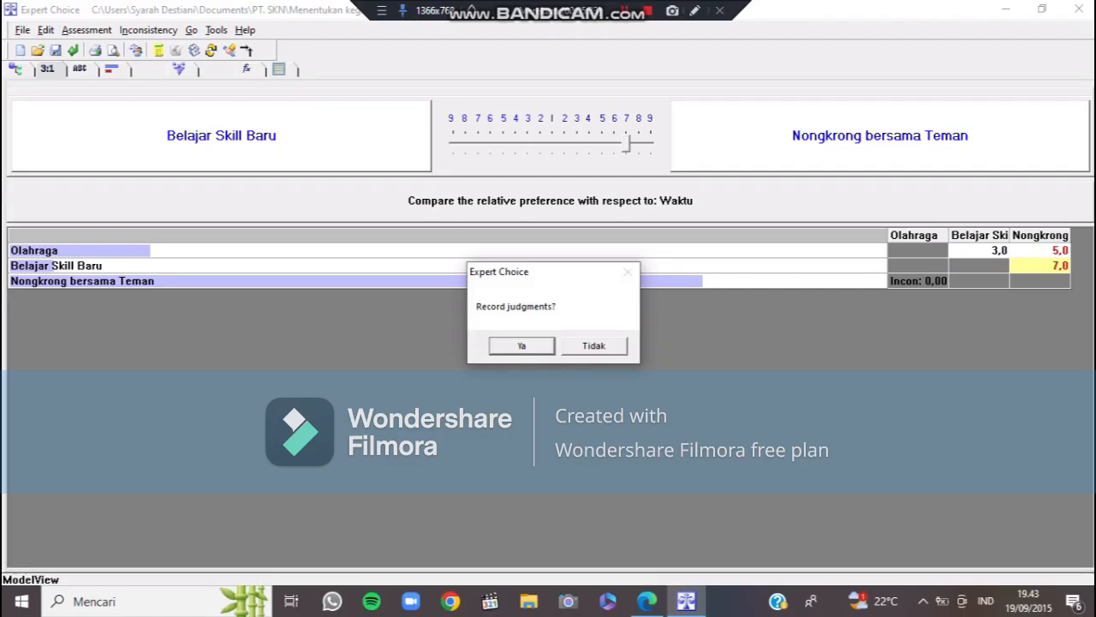
{"action": "key", "text": "Return"}
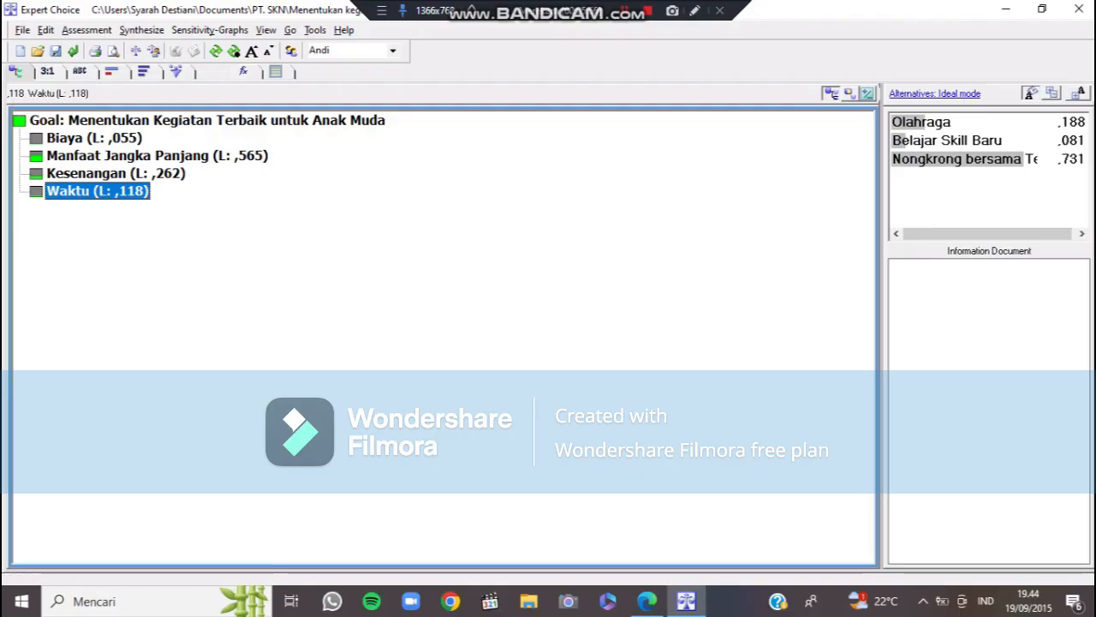
{"action": "left_click", "coordinate": [393, 51]}
{"action": "left_click", "coordinate": [320, 102]}
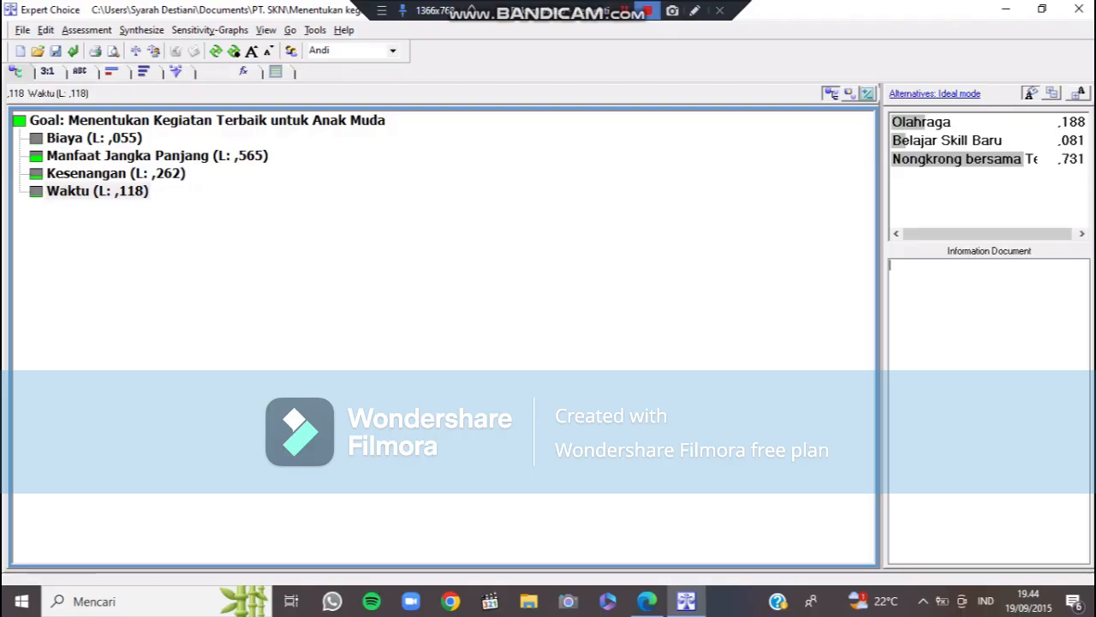
{"action": "left_click", "coordinate": [648, 11]}
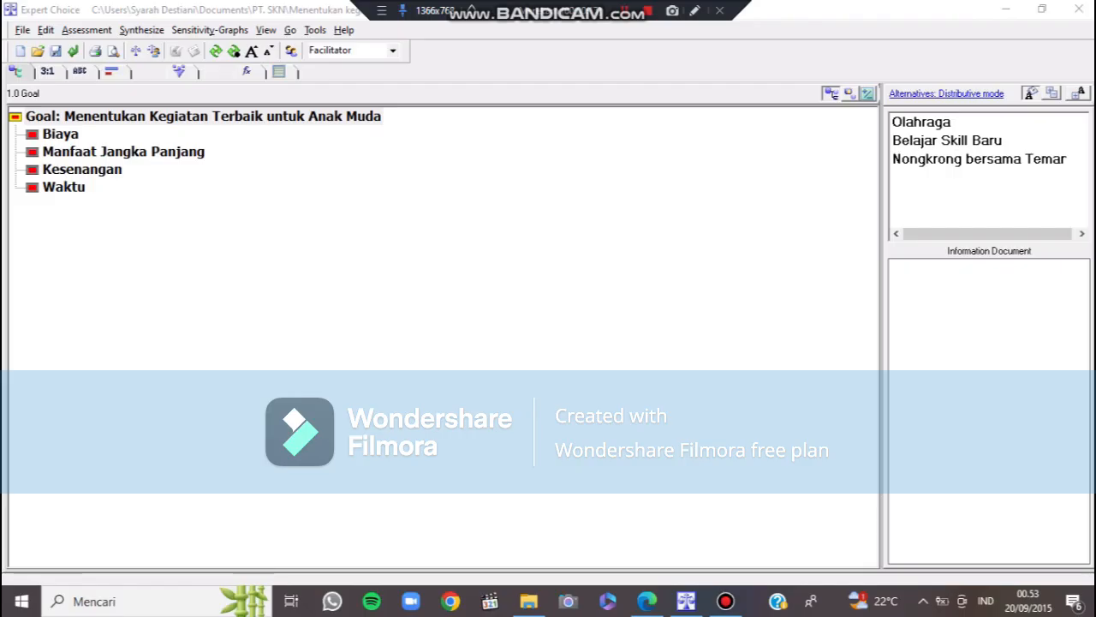
- Switch from the Facilitator to the first participant, review the criteria priorities with respect to the goal, and return to the model view
{"action": "left_click", "coordinate": [393, 51]}
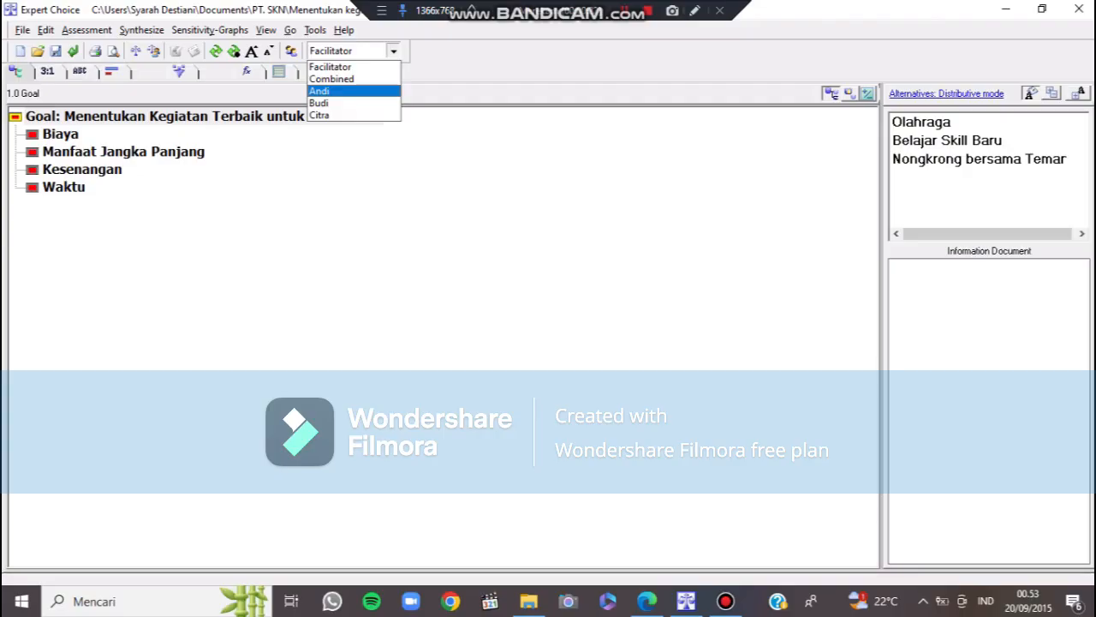
{"action": "left_click", "coordinate": [319, 90]}
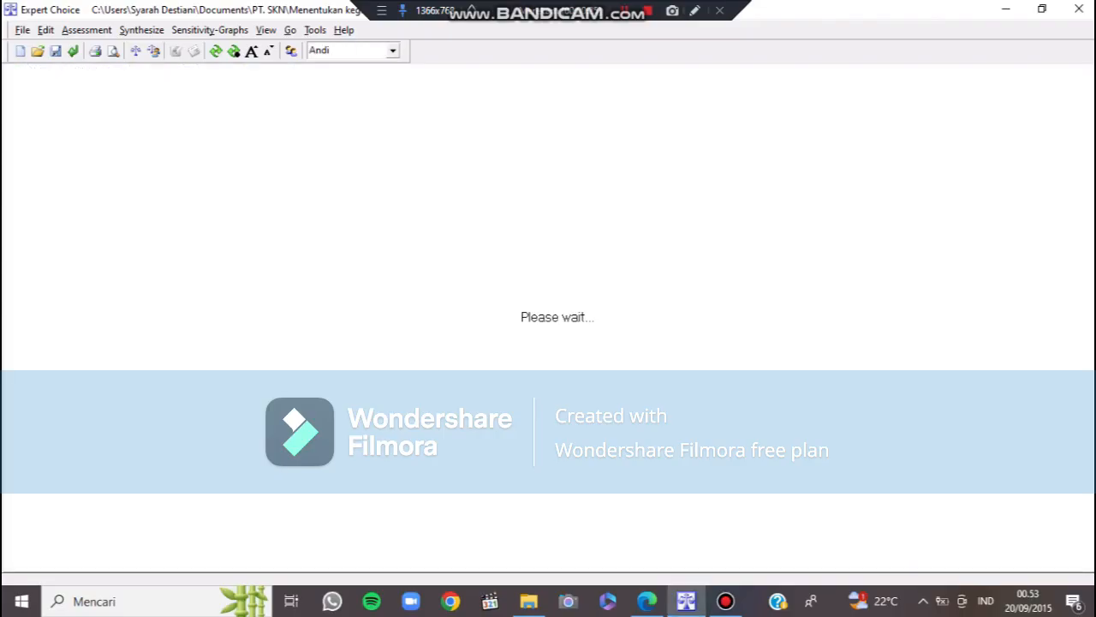
{"action": "left_click", "coordinate": [143, 71]}
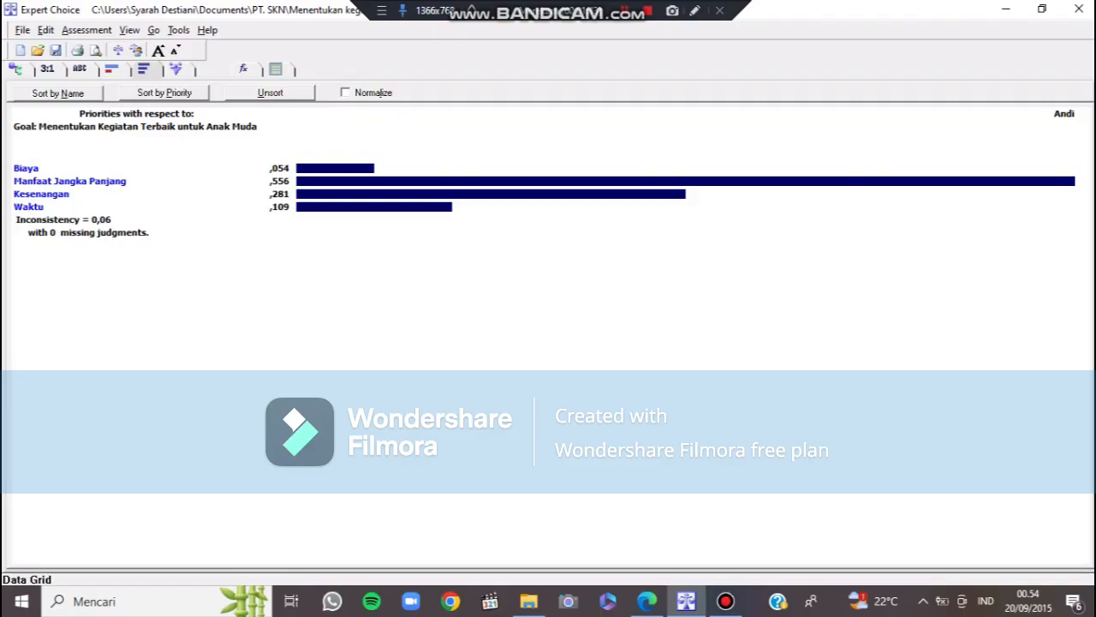
{"action": "left_click", "coordinate": [15, 69]}
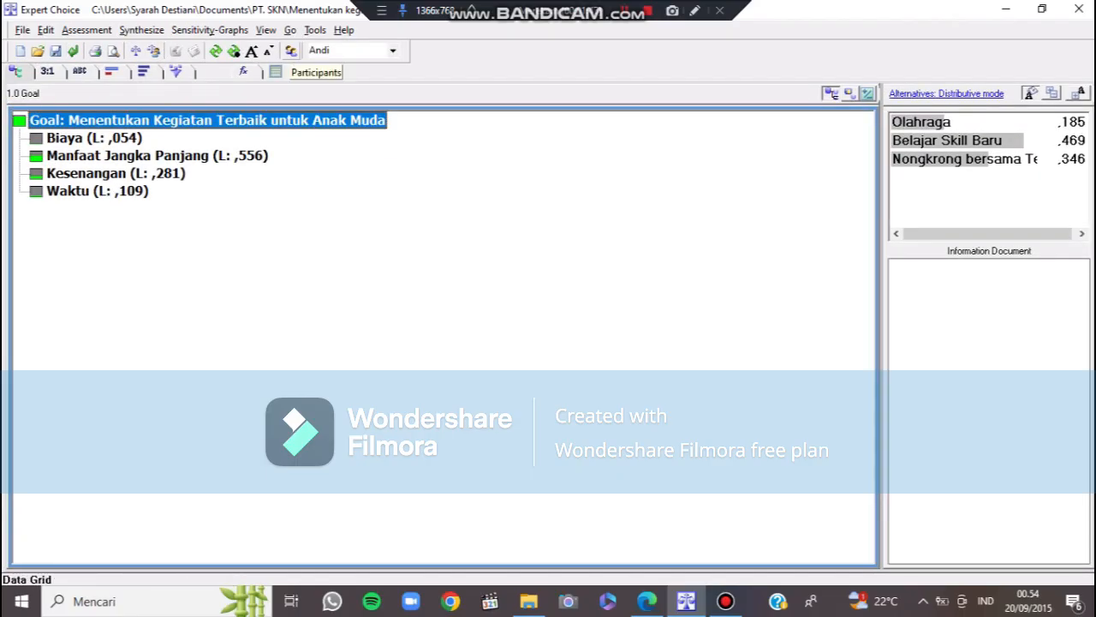
- Combine the individual participants' results in the participants table, using judgments in the hierarchy only
{"action": "left_click", "coordinate": [276, 72]}
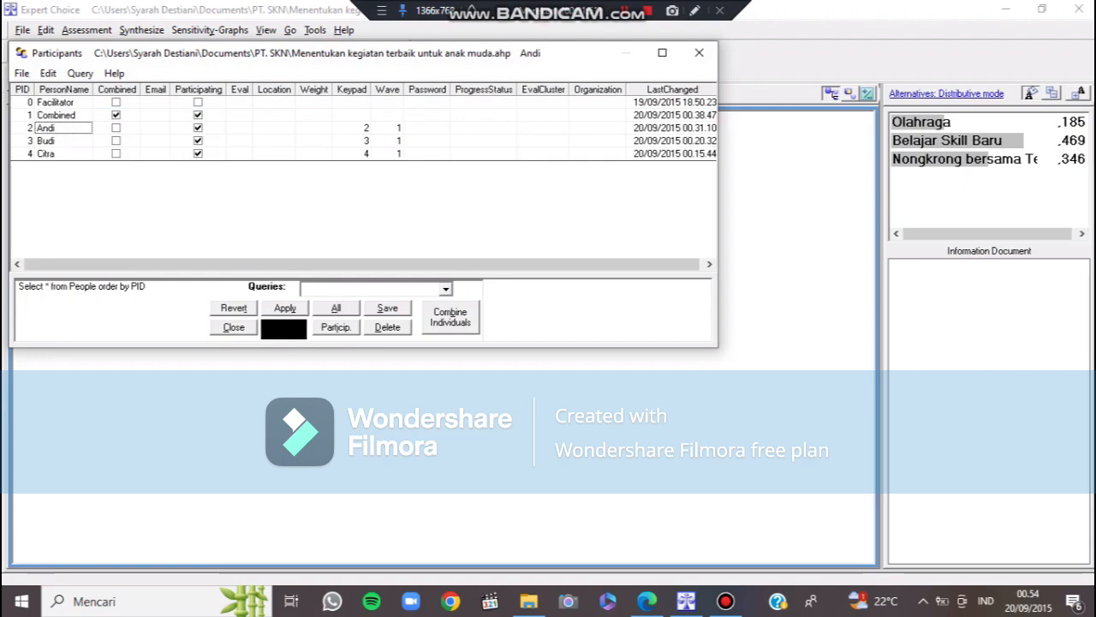
{"action": "left_click", "coordinate": [451, 316]}
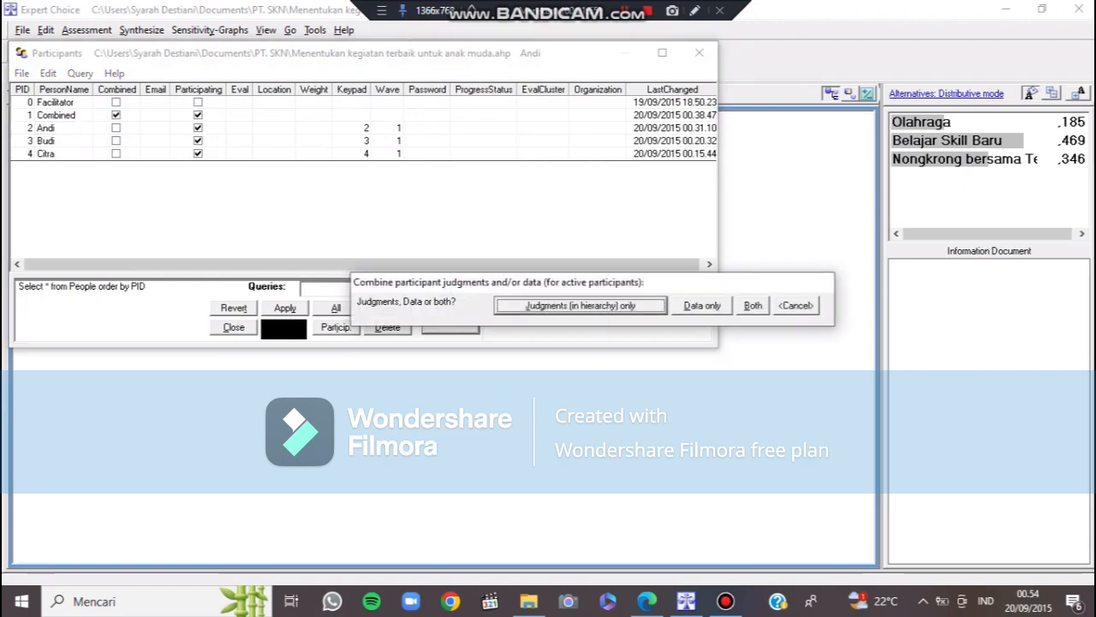
{"action": "key", "text": "Return"}
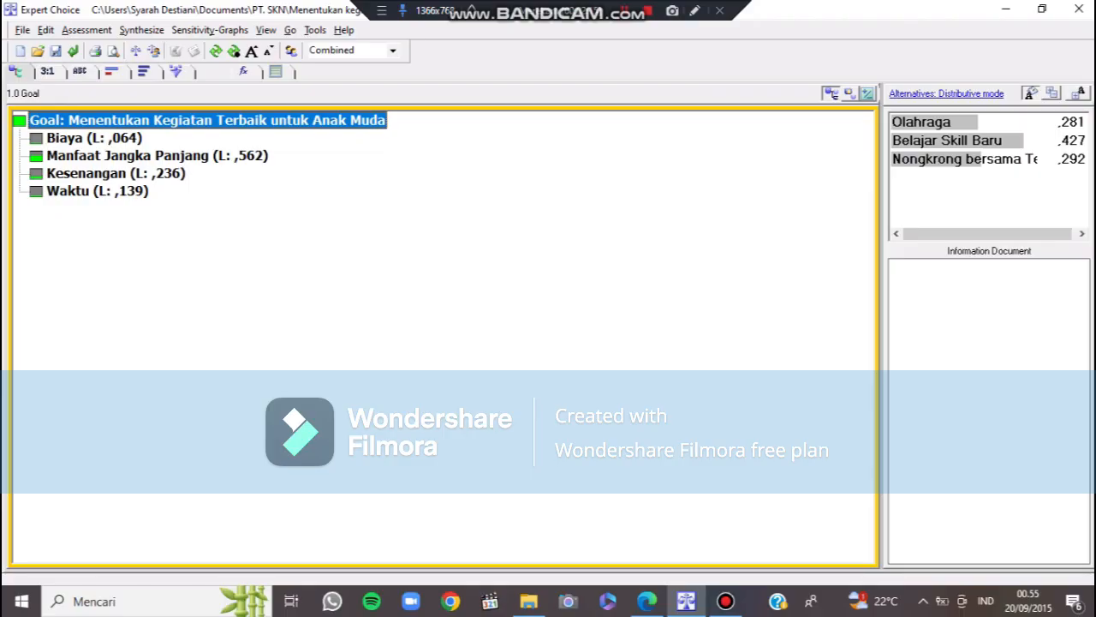
- Examine the combined priorities for the goal and open the Performance and Dynamic sensitivity graphs
{"action": "left_click", "coordinate": [144, 72]}
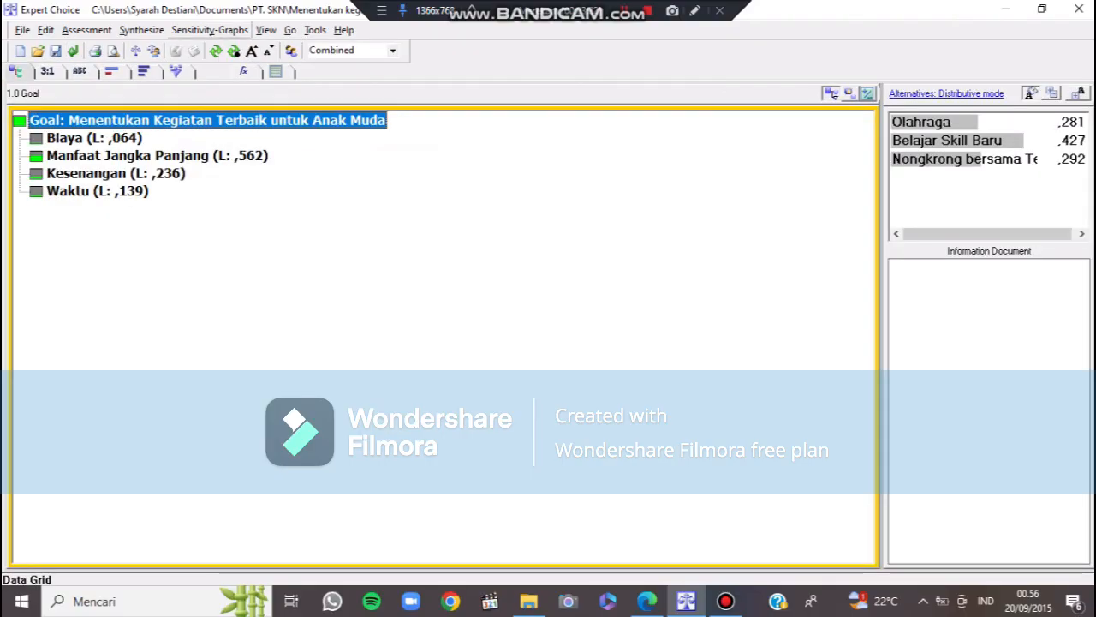
{"action": "key", "text": "alt+g"}
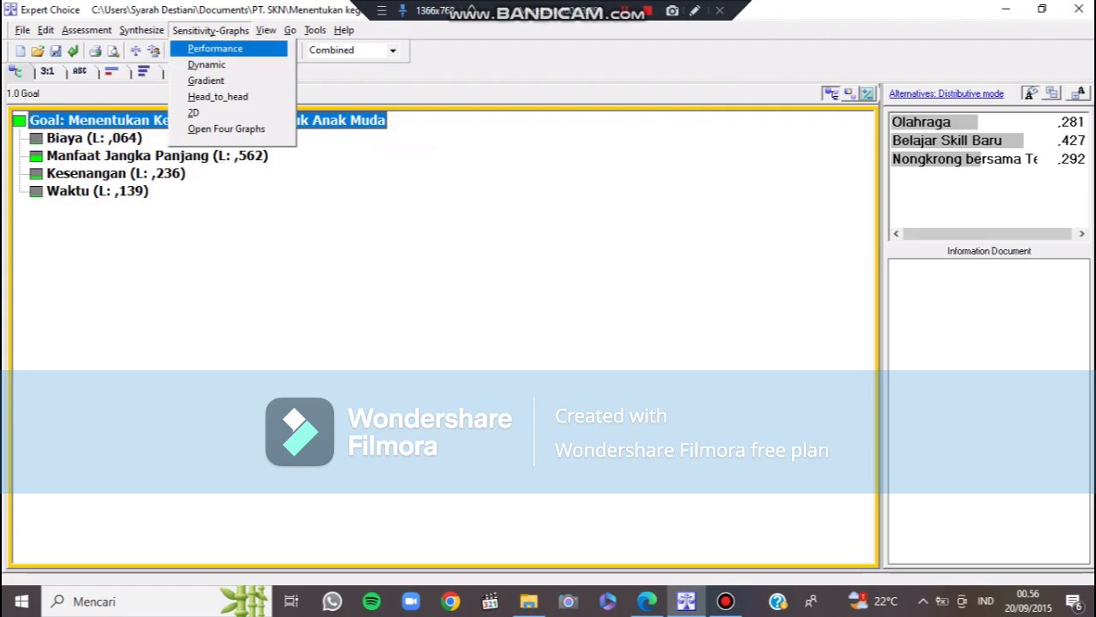
{"action": "left_click", "coordinate": [244, 49]}
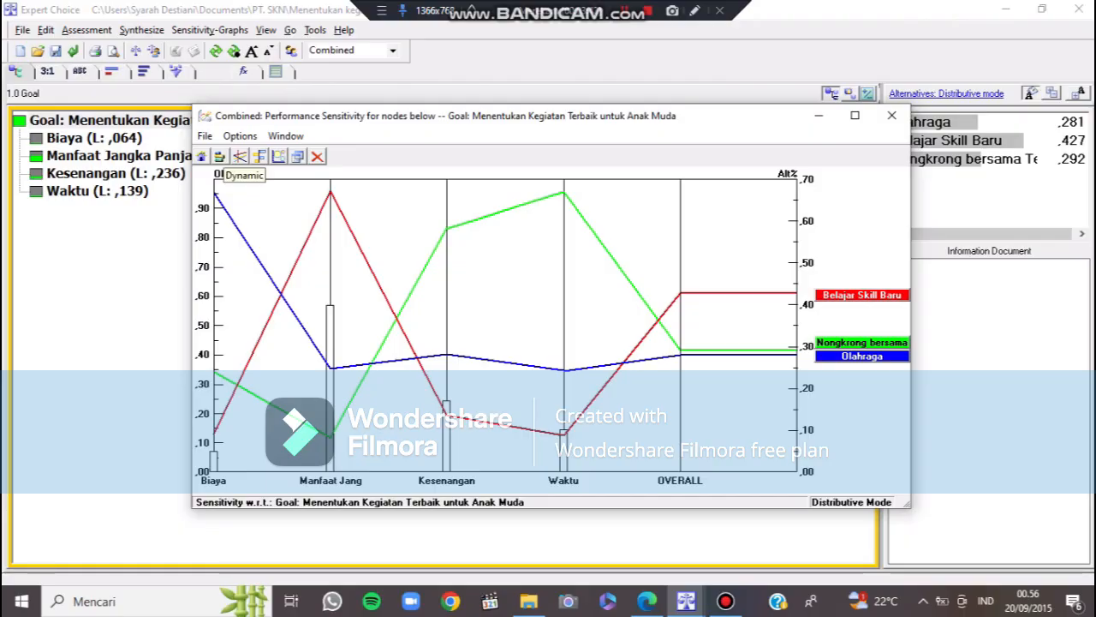
{"action": "left_click", "coordinate": [220, 156]}
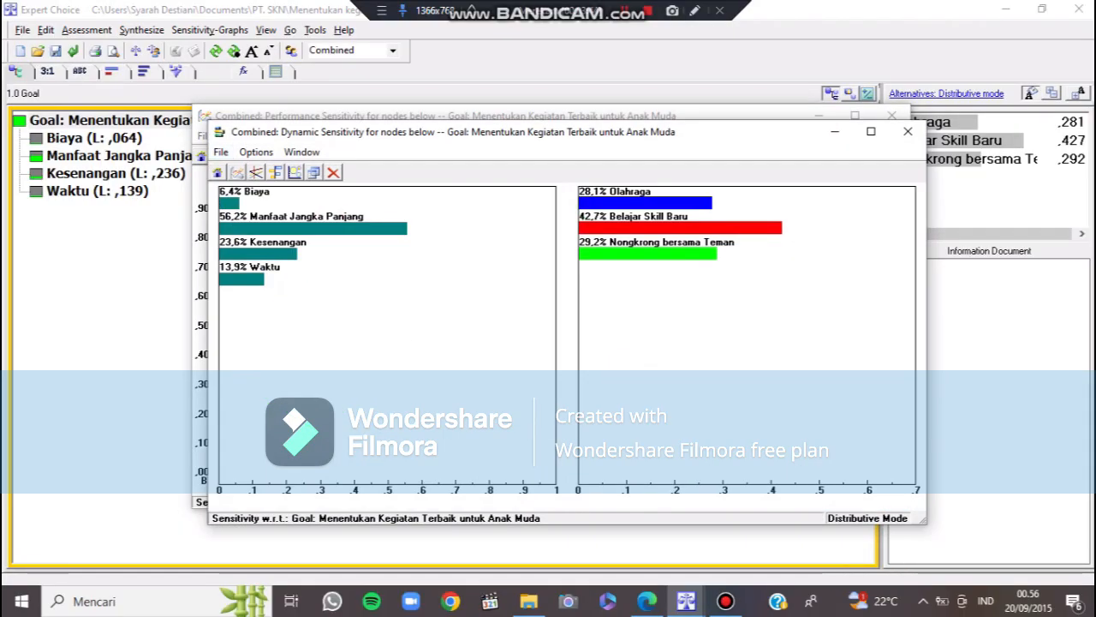